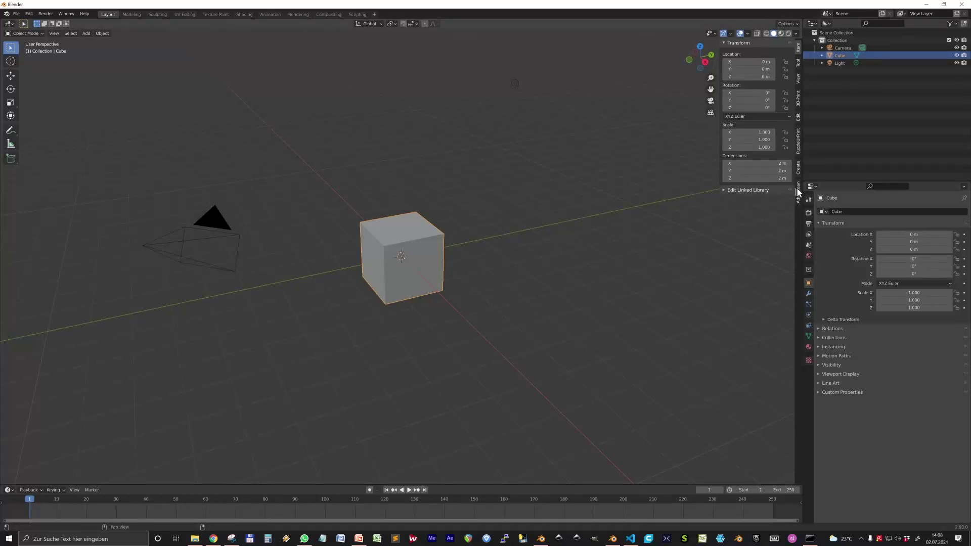
# Step: Initialize the Advanced Ocean Modifier and place a second ocean, scaled down to about 0.27, beside and above the first
pyautogui.click(798, 191)
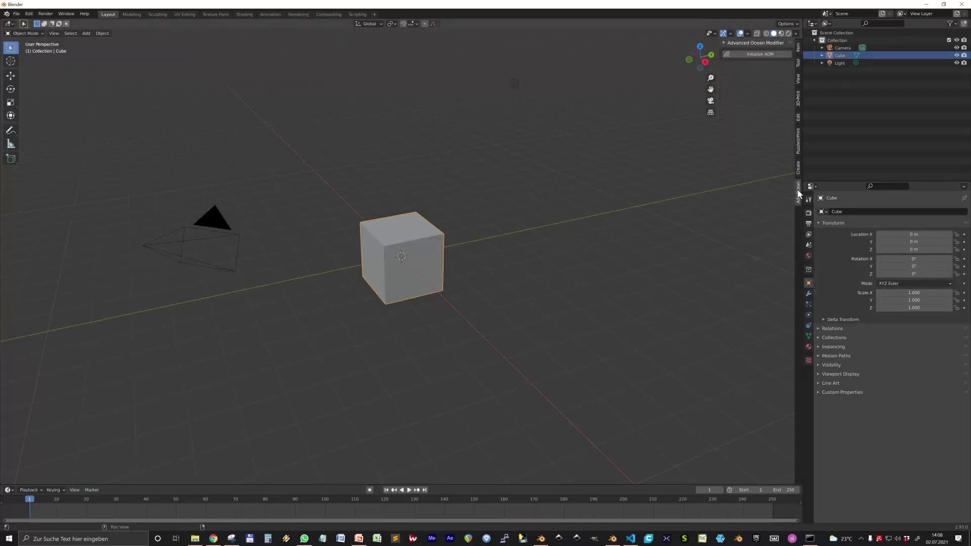
pyautogui.click(749, 54)
pyautogui.moveTo(451, 269)
pyautogui.mouseDown(button='middle')
pyautogui.moveTo(465, 289)
pyautogui.moveTo(465, 277)
pyautogui.mouseUp(button='middle')
pyautogui.moveTo(464, 221); pyautogui.dragTo(605, 193, button='middle')
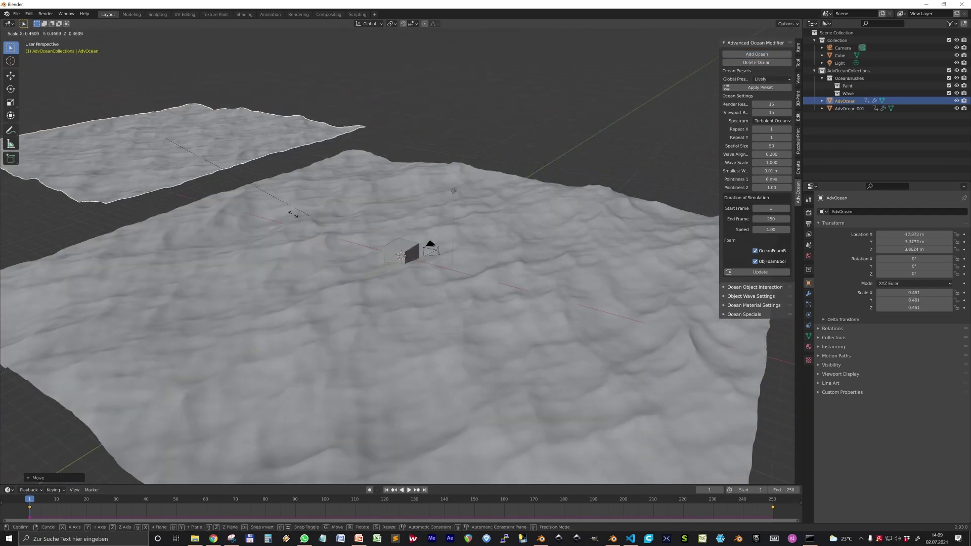
pyautogui.click(372, 246)
# Step: Add a third ocean, raise it above the back of the large ocean, and scale it to about 0.47
pyautogui.click(760, 59)
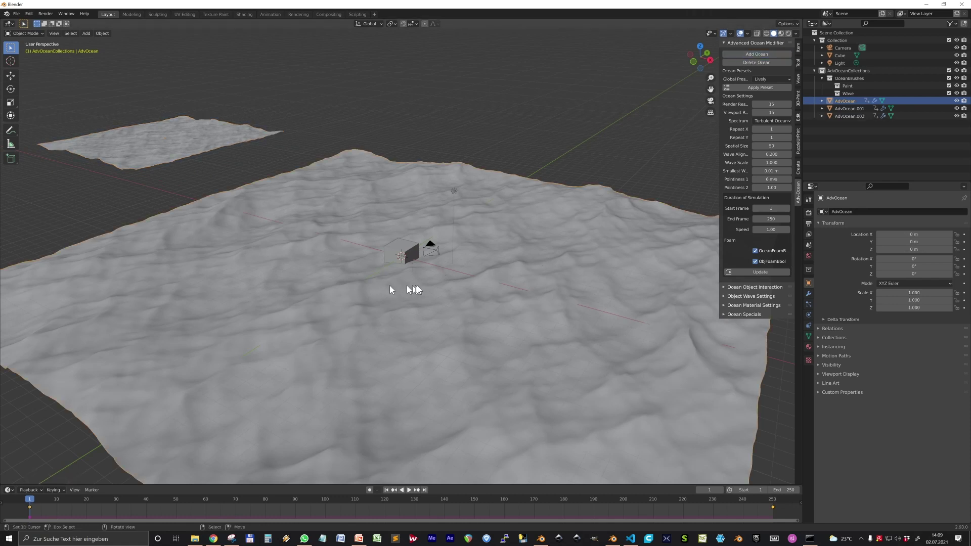
pyautogui.scroll(-2, 389, 285)
pyautogui.moveTo(390, 285); pyautogui.dragTo(392, 303, button='middle')
pyautogui.press('g')
pyautogui.click(555, 177)
pyautogui.press('s')
pyautogui.click(581, 239)
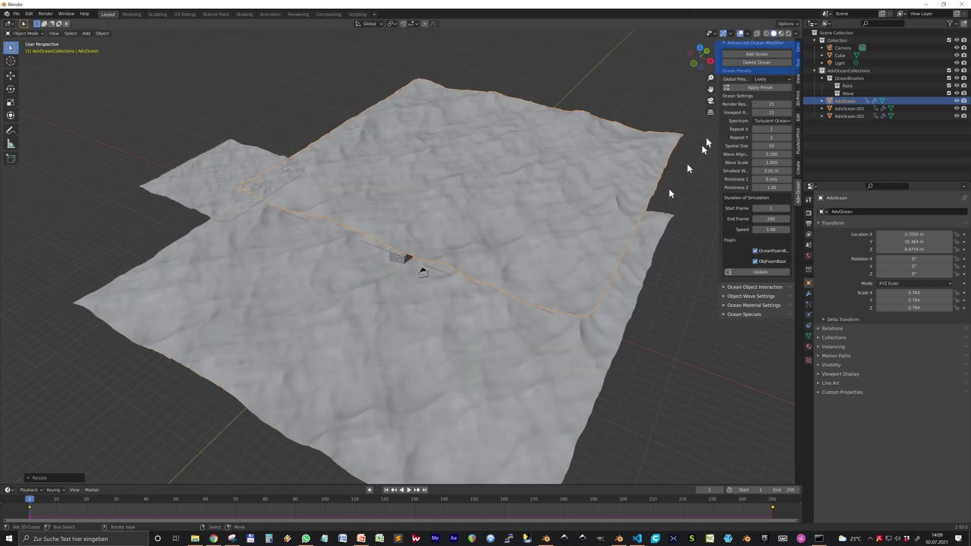
pyautogui.press('s')
# Step: Apply the Lovely preset to the third ocean and the Shallow Lively preset to the other two oceans
pyautogui.click(774, 79)
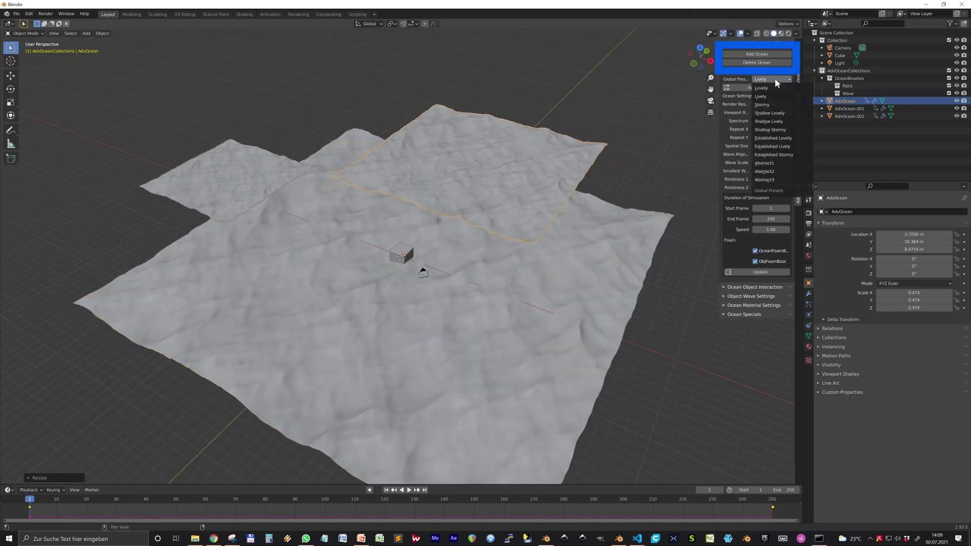
pyautogui.click(766, 89)
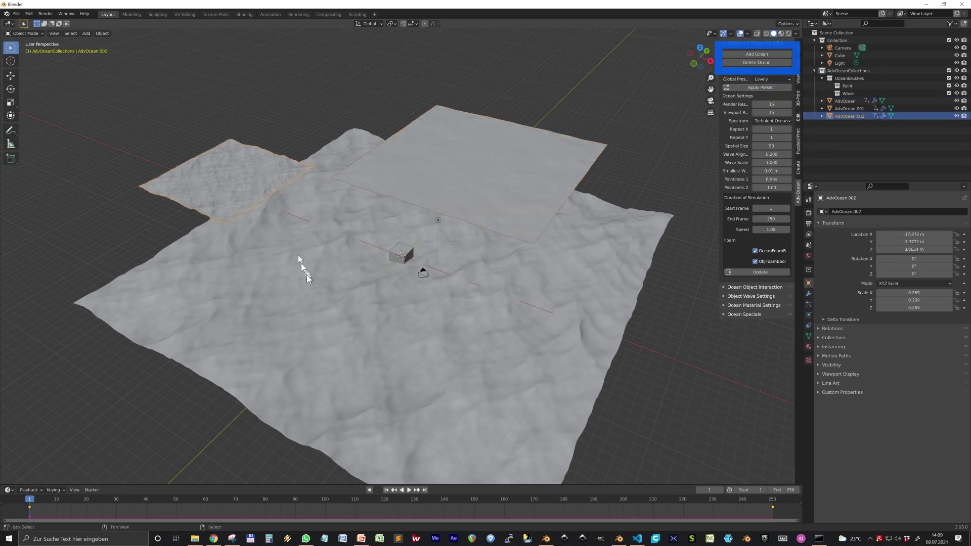
pyautogui.keyDown('shift'); pyautogui.click(302, 263); pyautogui.keyUp('shift')
pyautogui.click(773, 79)
pyautogui.click(768, 121)
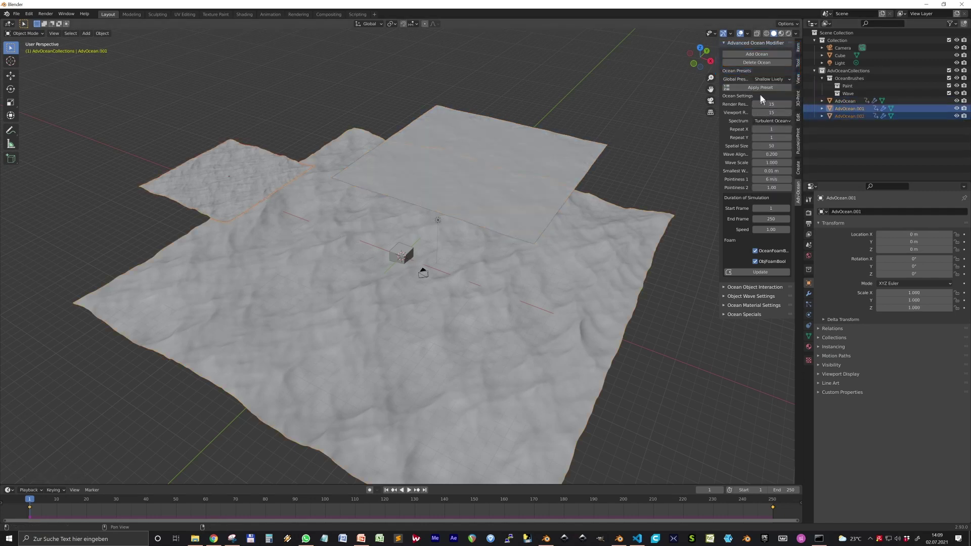
pyautogui.click(763, 87)
pyautogui.moveTo(208, 205); pyautogui.dragTo(249, 213, button='middle')
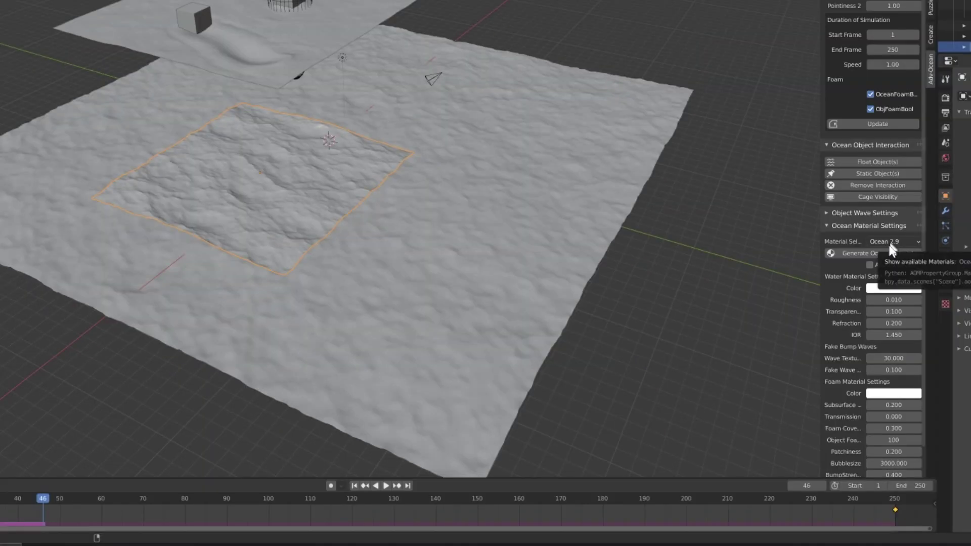
# Step: Set the small ocean's water material colour to pure green
pyautogui.click(893, 288)
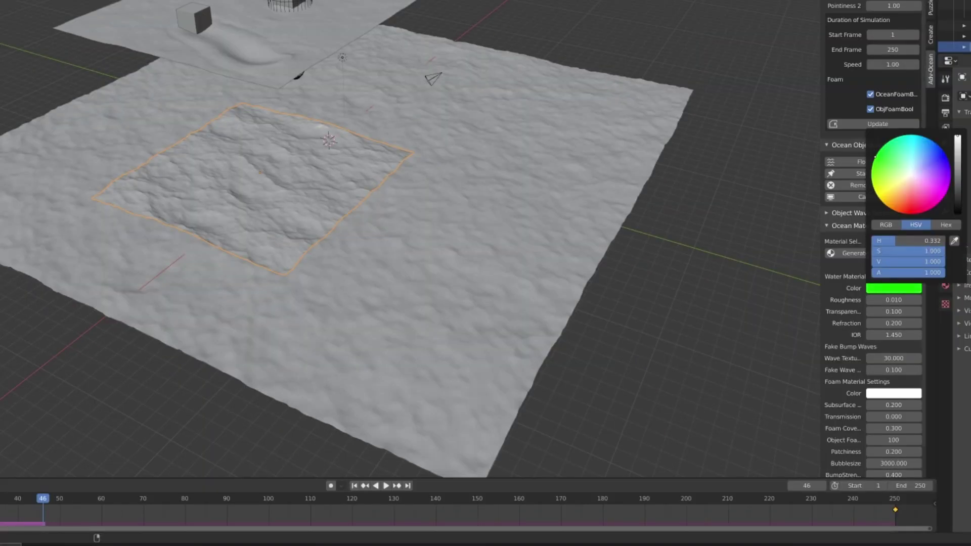
pyautogui.rightClick(484, 161)
pyautogui.rightClick(333, 170)
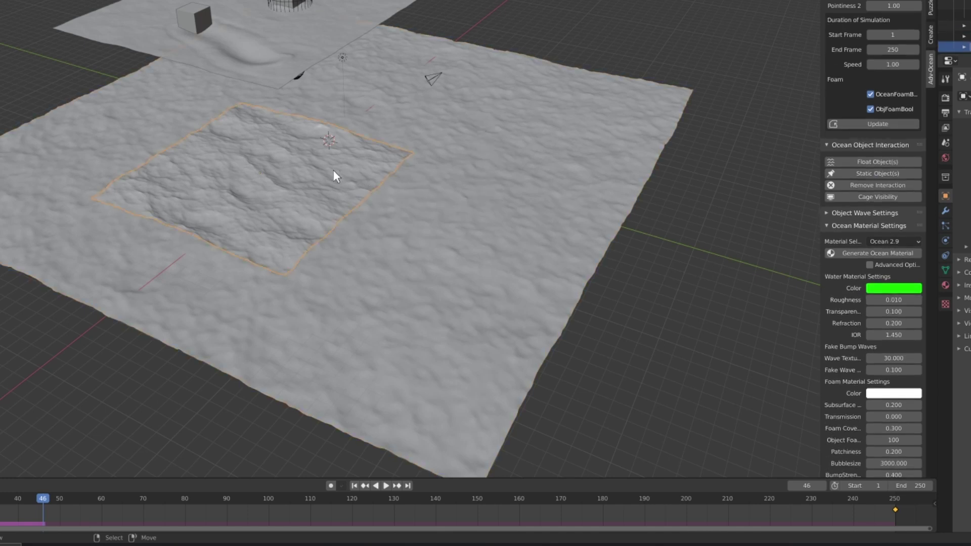
# Step: Select the large ocean and choose the Legacy Improved material for it
pyautogui.click(354, 165)
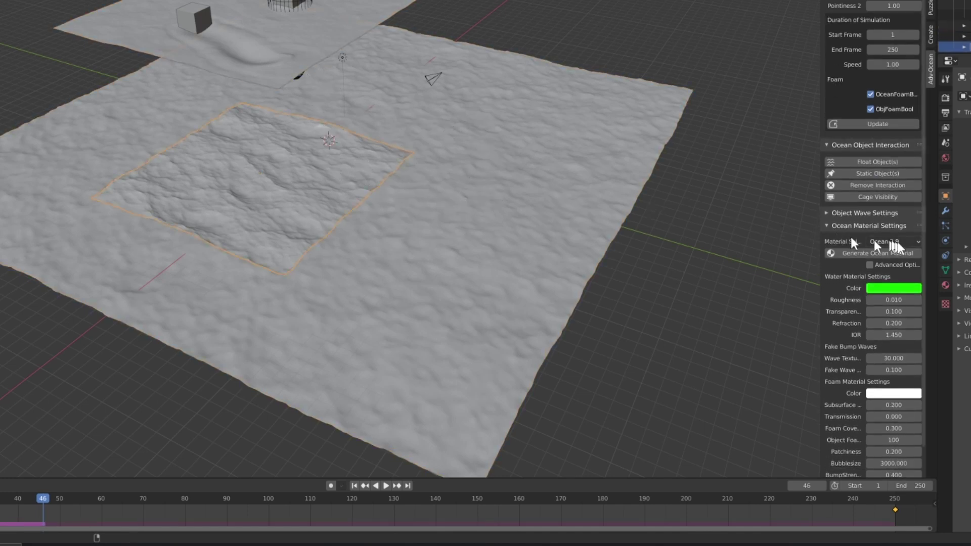
pyautogui.click(896, 277)
pyautogui.click(622, 165)
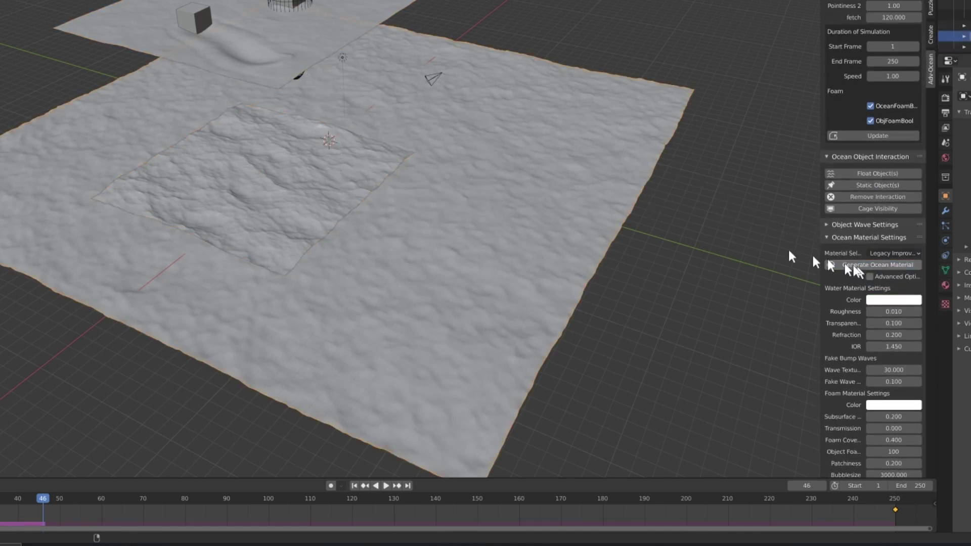
pyautogui.click(870, 302)
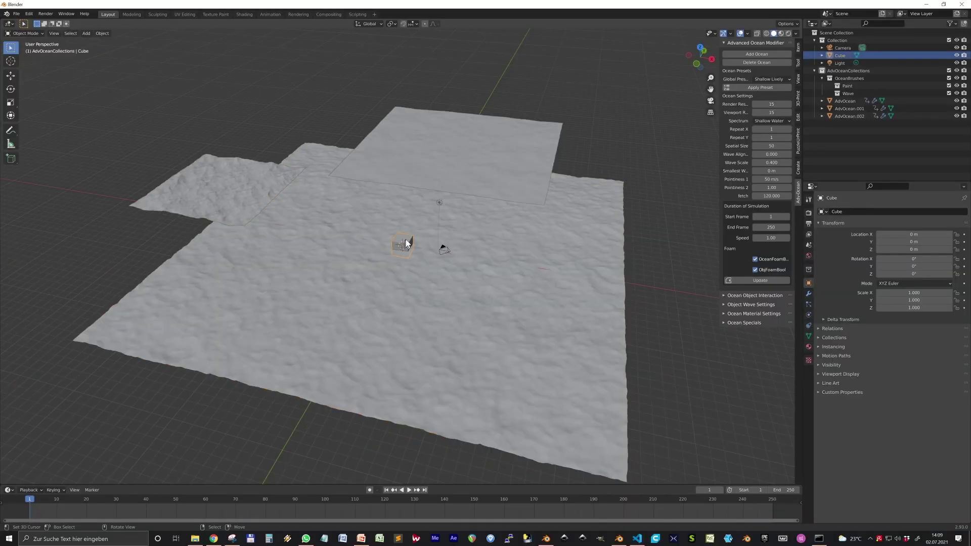
# Step: Place a copy of the cube on the raised ocean, make it a floating object, and play the animation
pyautogui.keyDown('shift'); pyautogui.click(421, 152); pyautogui.keyUp('shift')
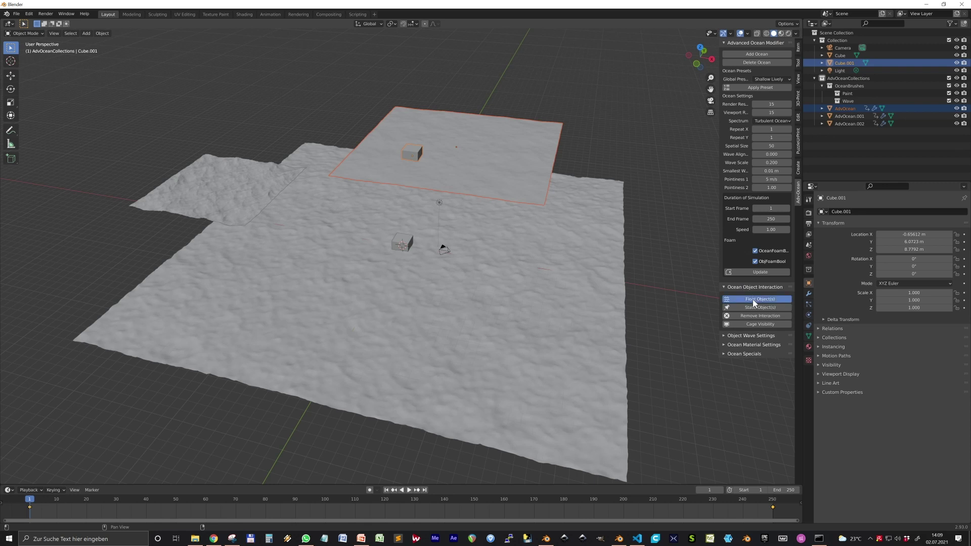
pyautogui.click(752, 299)
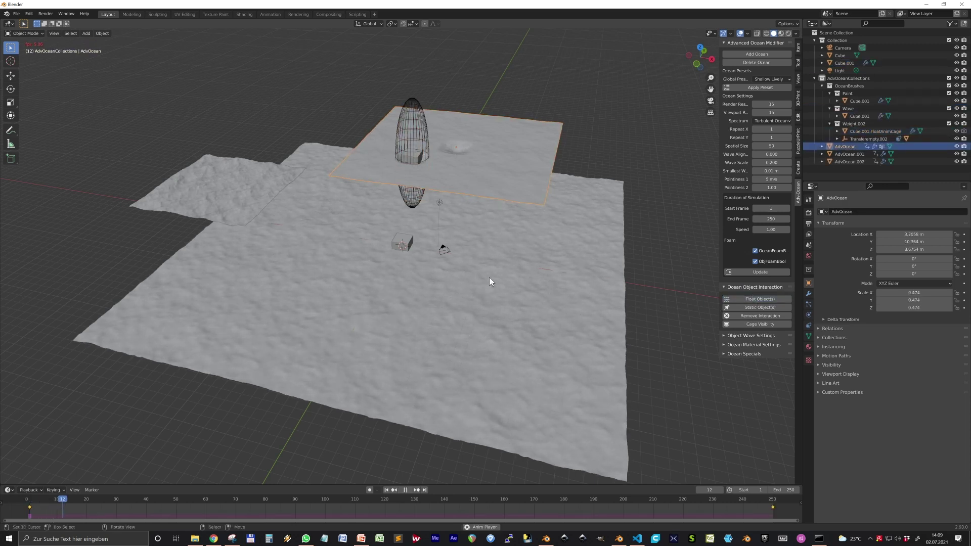
pyautogui.press('space')
# Step: During playback, move the floating cube's cage across the raised ocean to about X 6.5 m, Y 8.05 m
pyautogui.rightClick(407, 243)
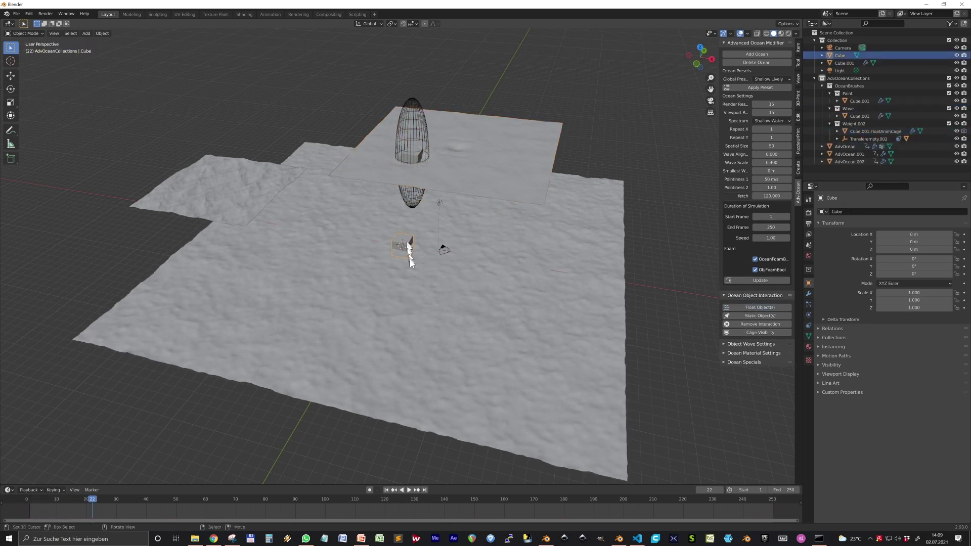
pyautogui.keyDown('shift'); pyautogui.rightClick(405, 297); pyautogui.keyUp('shift')
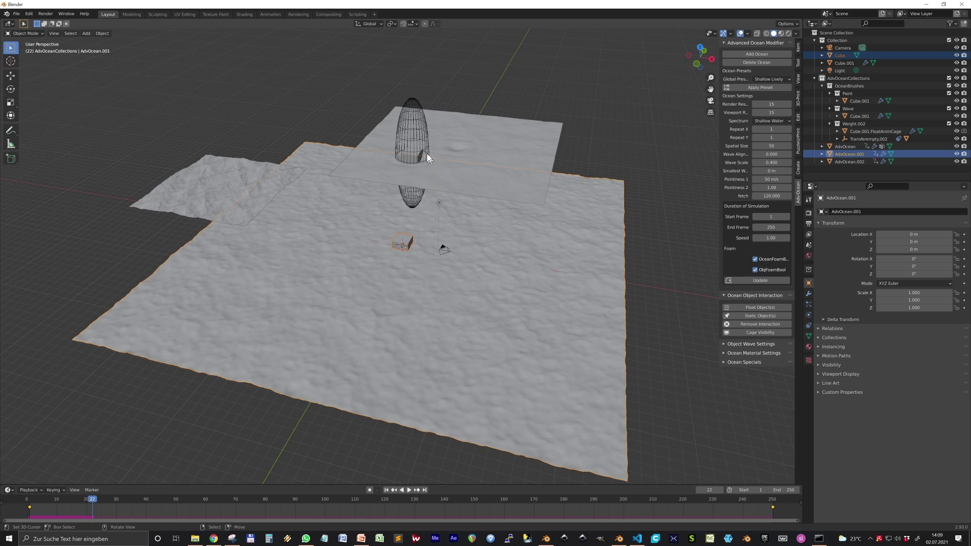
pyautogui.click(453, 170)
pyautogui.press('space')
pyautogui.click(426, 141)
pyautogui.press('g')
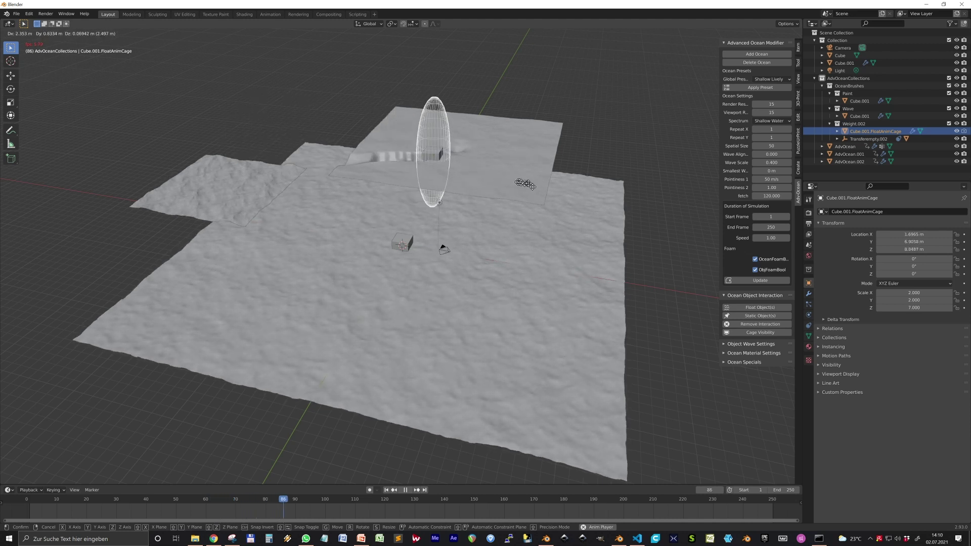
pyautogui.click(552, 192)
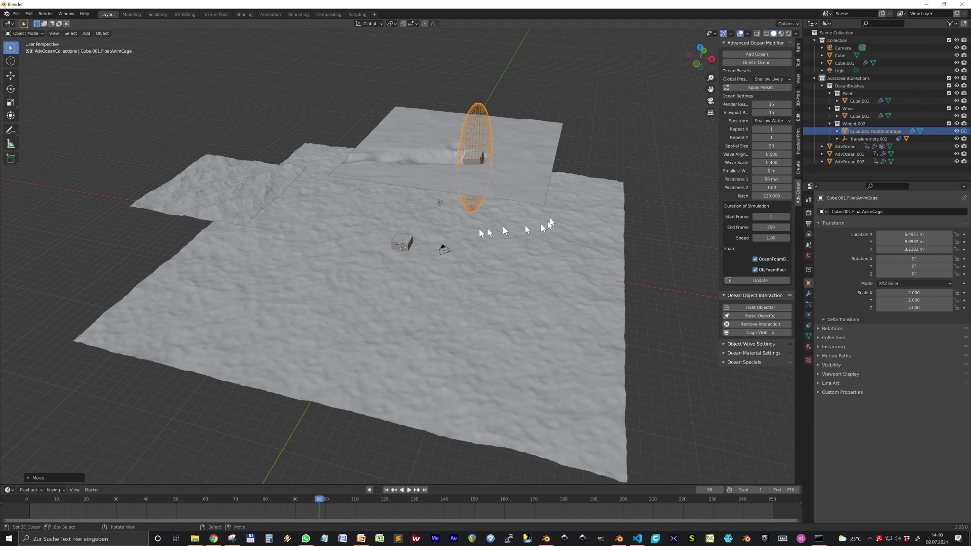
# Step: Make the original cube a static object on the large ocean and start moving it during playback
pyautogui.click(410, 244)
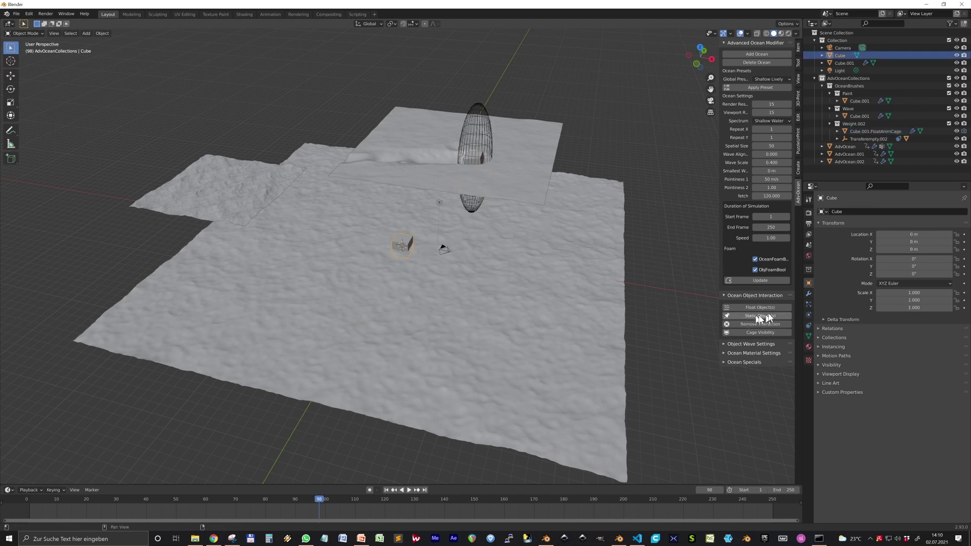
pyautogui.press('g')
pyautogui.rightClick(430, 254)
pyautogui.press('space')
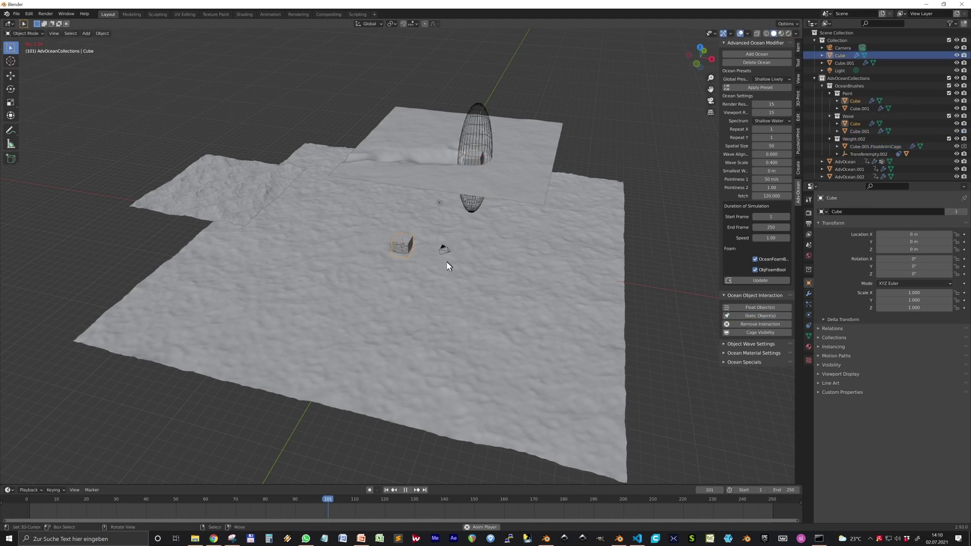
pyautogui.press('g')
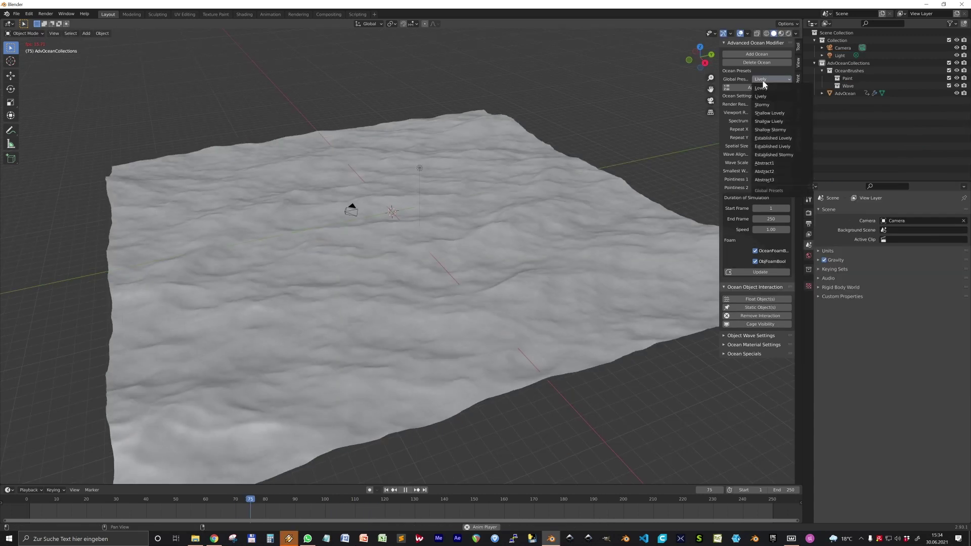
# Step: Apply the Lovely preset to the single ocean and switch the global preset to Stormy
pyautogui.click(764, 87)
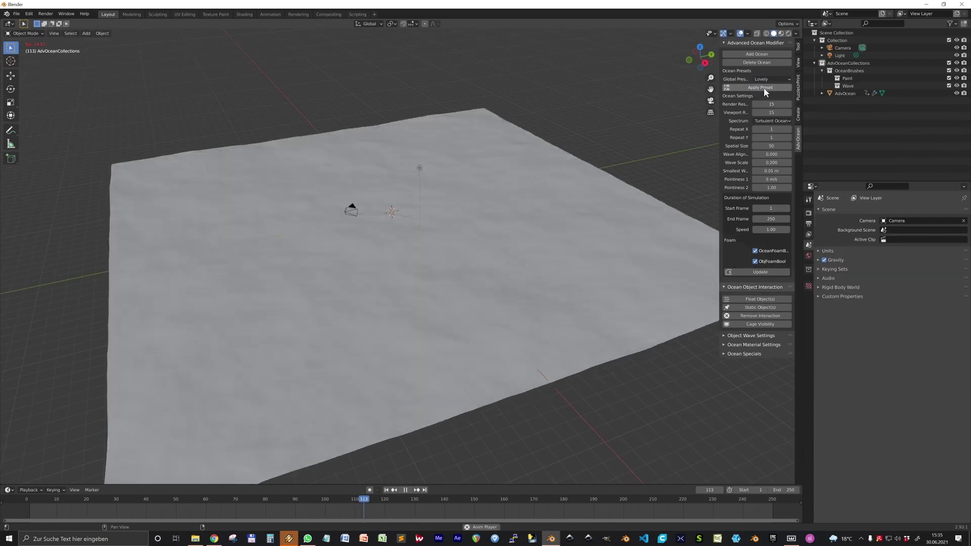
pyautogui.click(766, 79)
pyautogui.click(764, 103)
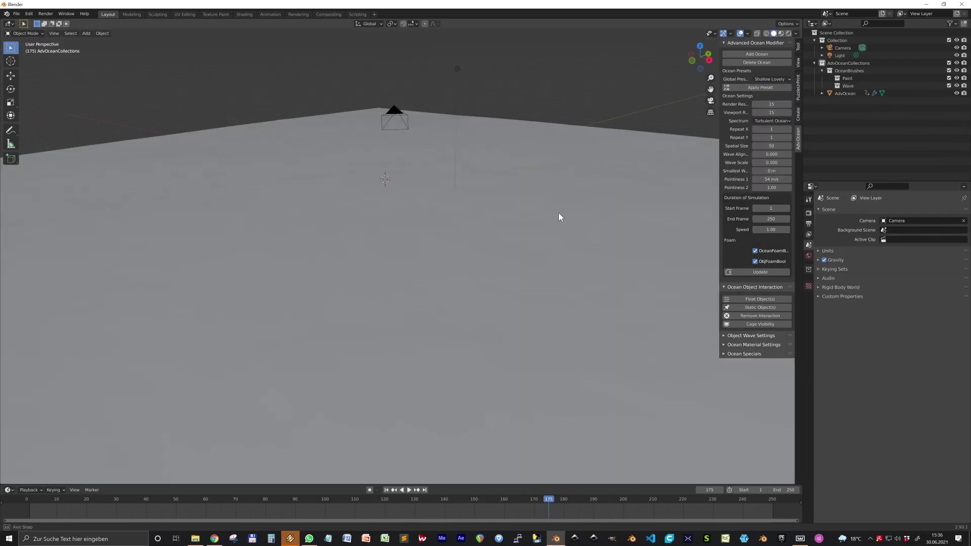
pyautogui.scroll(-4, 560, 228)
pyautogui.moveTo(558, 213); pyautogui.dragTo(577, 224, button='middle')
# Step: Try the Shallow Lively preset and the Shallow Stormy preset on the ocean
pyautogui.click(770, 80)
pyautogui.click(760, 87)
pyautogui.click(777, 80)
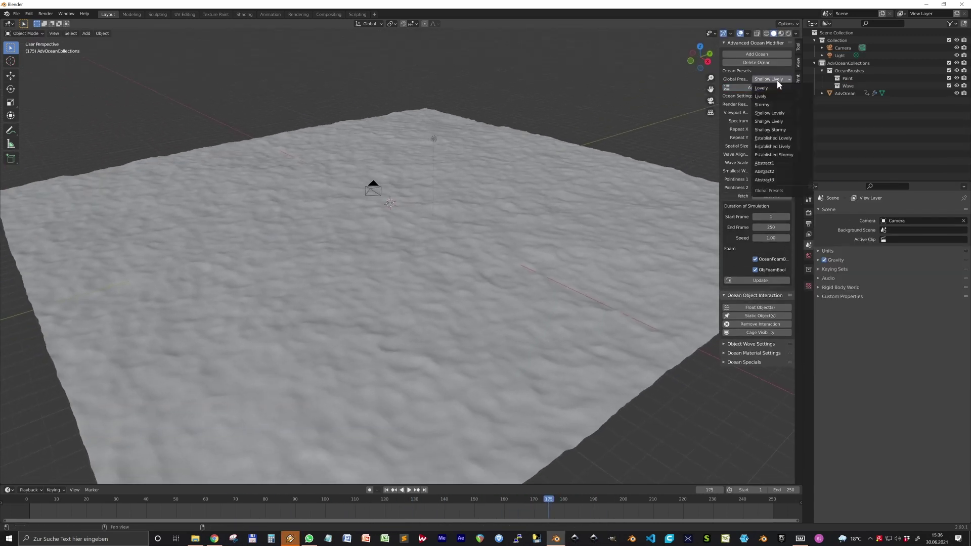
pyautogui.click(784, 130)
pyautogui.click(764, 89)
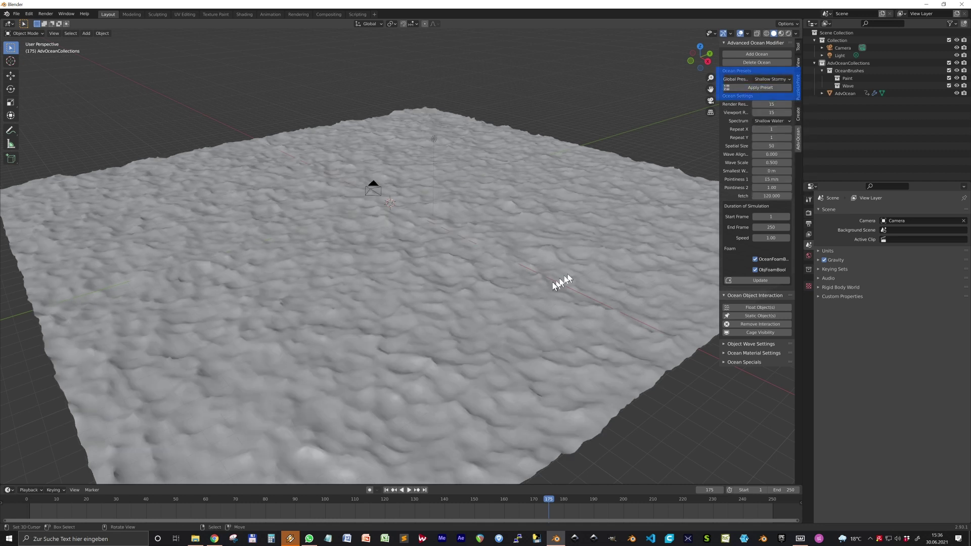
# Step: Apply the Established Lovely preset to the ocean
pyautogui.click(778, 80)
pyautogui.click(782, 138)
pyautogui.click(765, 89)
pyautogui.moveTo(544, 234); pyautogui.dragTo(566, 232, button='middle')
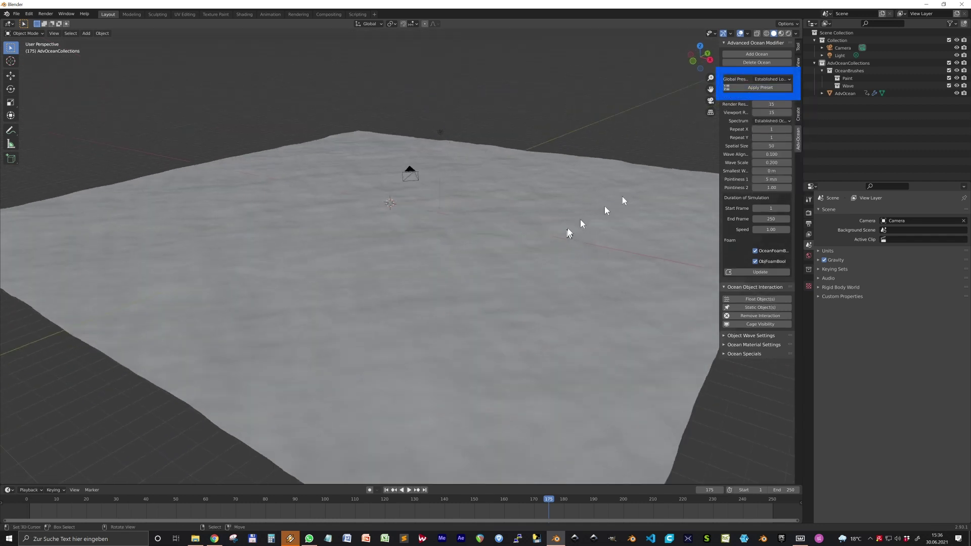
# Step: Switch the ocean back to the Shallow Stormy preset and apply it
pyautogui.click(776, 80)
pyautogui.click(772, 122)
pyautogui.click(771, 79)
pyautogui.click(768, 130)
pyautogui.click(760, 88)
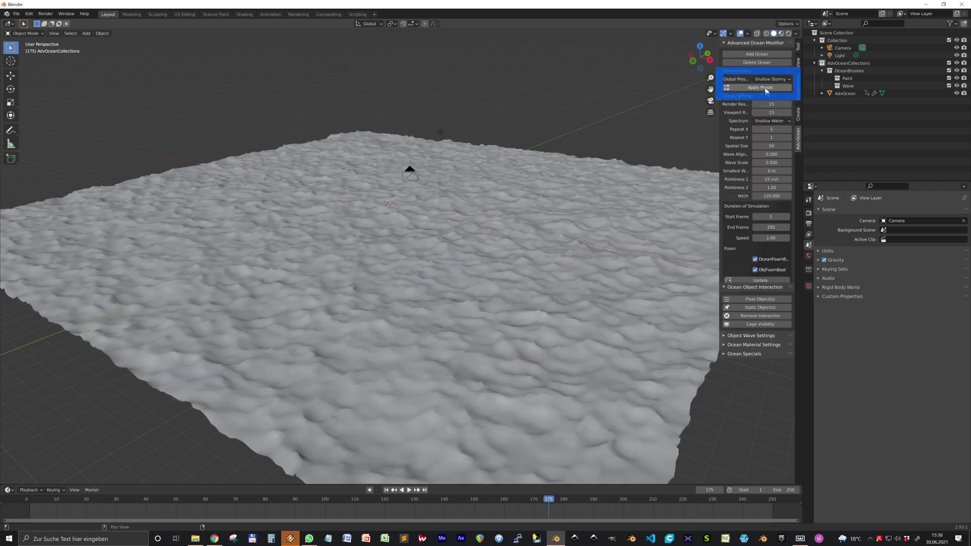
# Step: Try the Established Stormy preset on the ocean and replace it with Shallow Lively
pyautogui.click(772, 79)
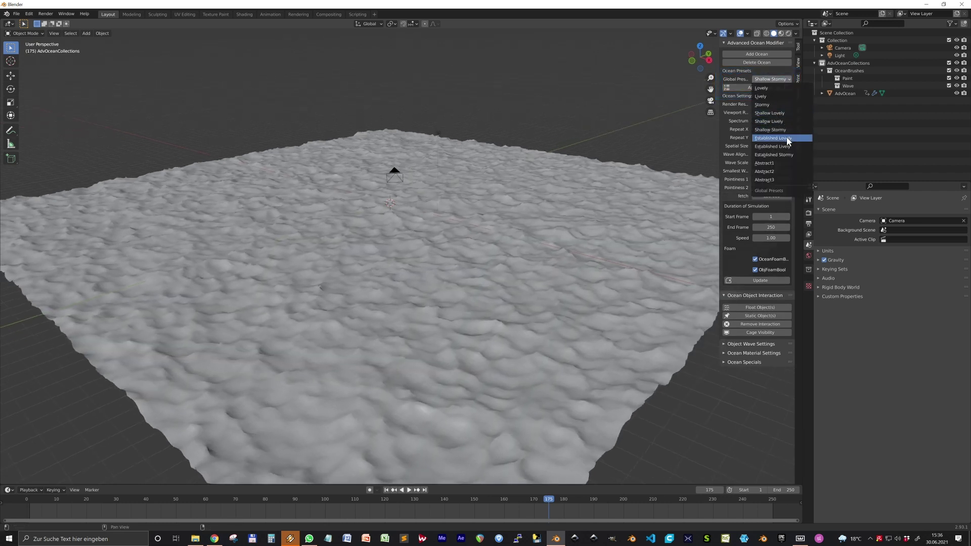
pyautogui.click(783, 155)
pyautogui.click(762, 88)
pyautogui.click(771, 79)
pyautogui.click(781, 121)
pyautogui.click(764, 88)
# Step: Apply the Established Lively preset to the ocean and play the wave animation
pyautogui.click(766, 80)
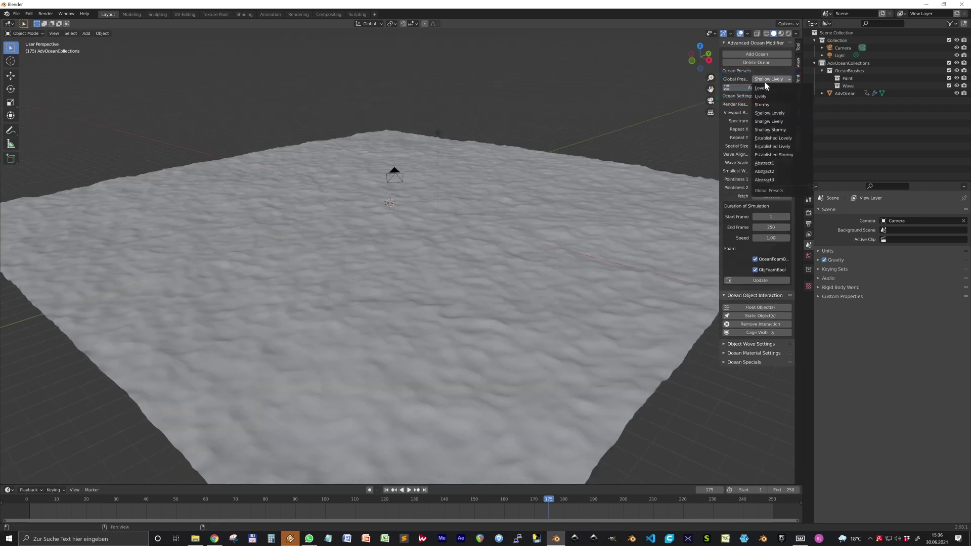
pyautogui.click(772, 146)
pyautogui.click(761, 88)
pyautogui.click(775, 80)
pyautogui.click(768, 149)
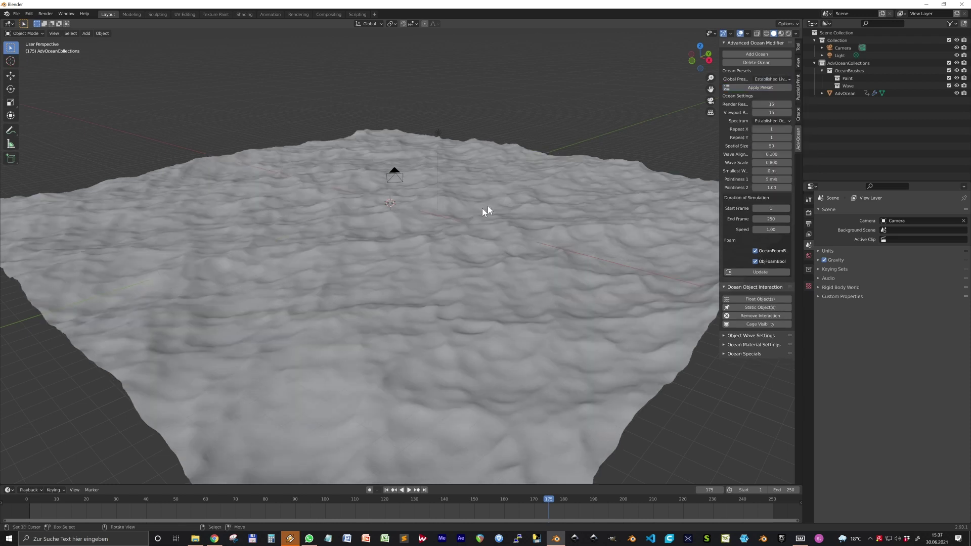
pyautogui.press('space')
pyautogui.moveTo(488, 206); pyautogui.dragTo(508, 214, button='middle')
# Step: Try the Shallow Lovely and Shallow Lively presets on the ocean while the animation plays
pyautogui.click(771, 80)
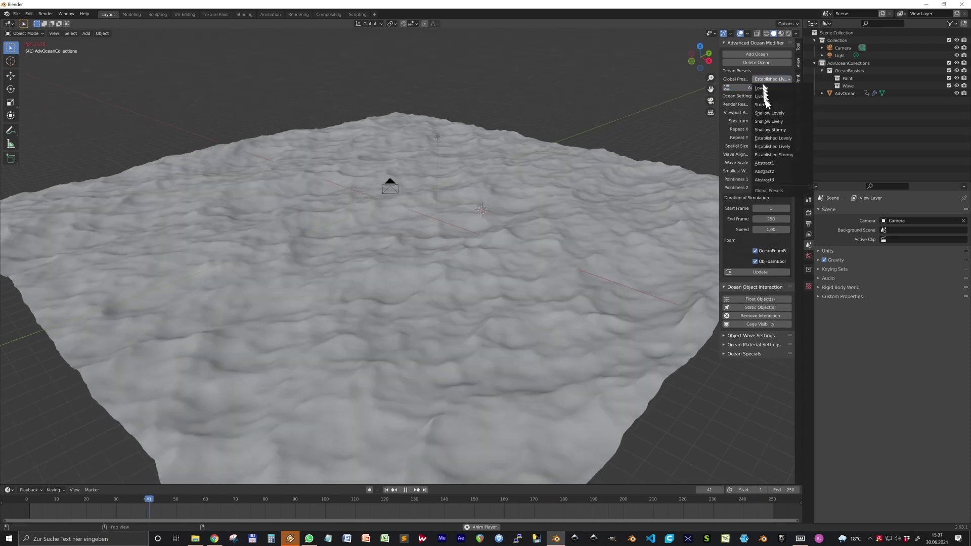
pyautogui.click(769, 113)
pyautogui.click(760, 87)
pyautogui.click(772, 79)
pyautogui.click(767, 90)
# Step: Apply the Shallow Stormy preset and the Established Lovely preset in turn during playback
pyautogui.click(770, 80)
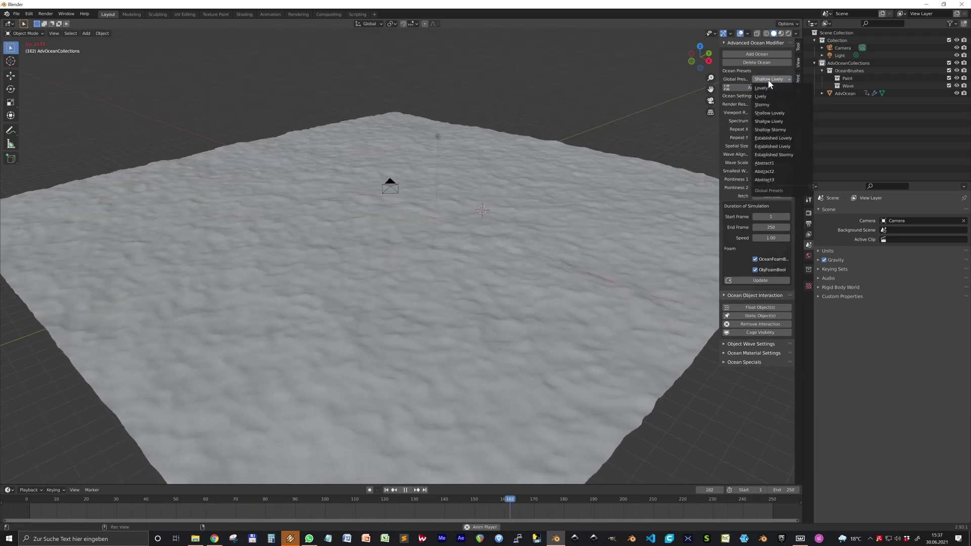
pyautogui.click(779, 130)
pyautogui.click(766, 87)
pyautogui.click(766, 80)
pyautogui.click(774, 138)
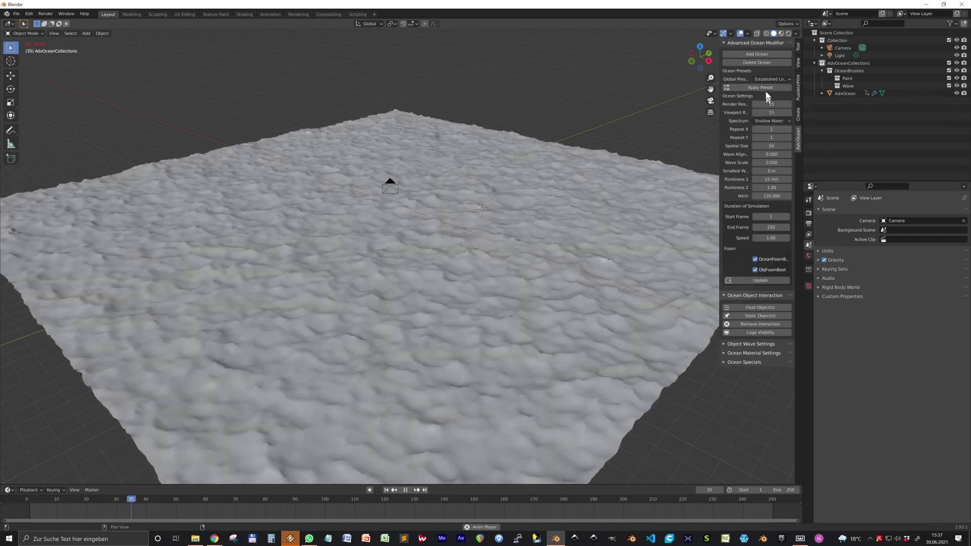
pyautogui.click(766, 88)
# Step: Apply the Established Lively, Established Stormy and Abstract1 presets to the ocean in turn during playback
pyautogui.click(773, 155)
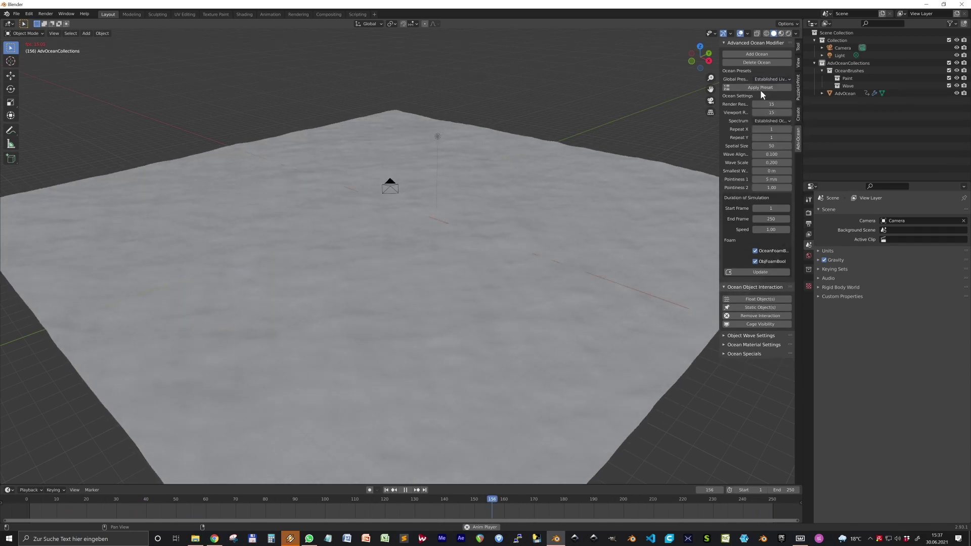
pyautogui.click(759, 88)
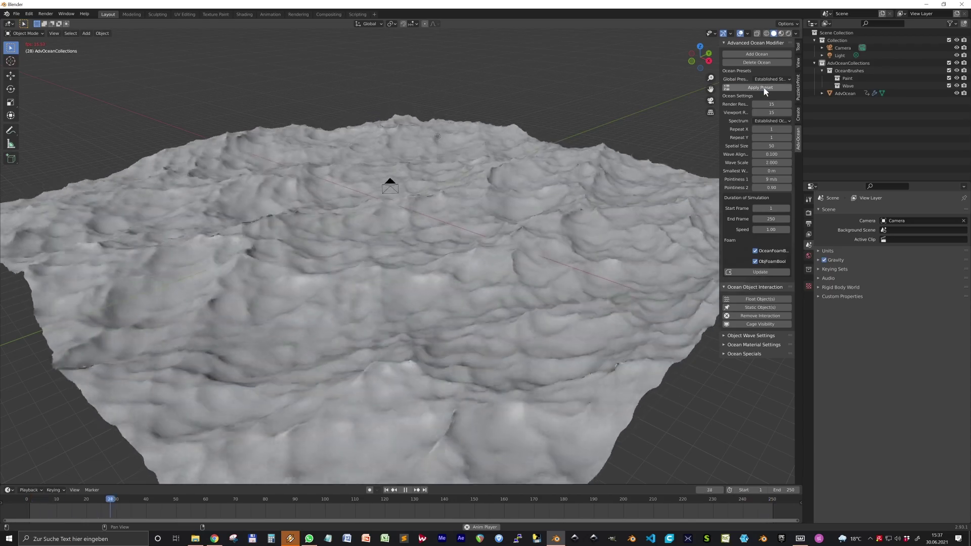
pyautogui.click(770, 80)
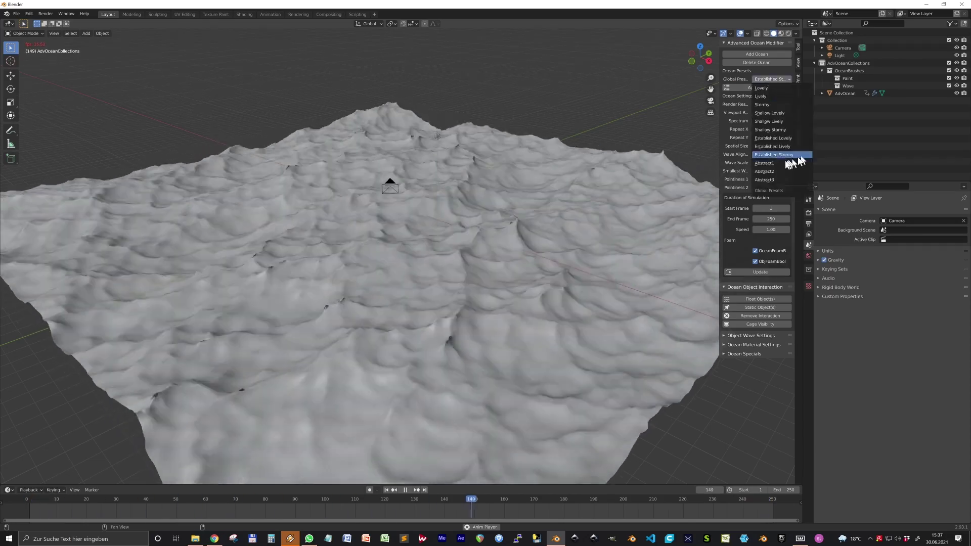
pyautogui.click(764, 163)
pyautogui.click(765, 87)
# Step: Try the Abstract2 preset on the playing ocean and replace it with Abstract3
pyautogui.click(769, 80)
pyautogui.click(768, 172)
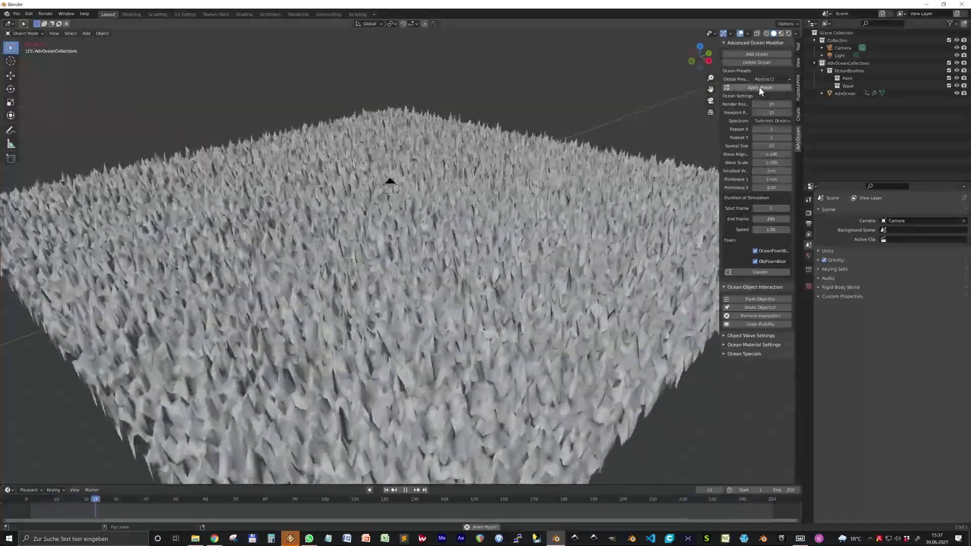
pyautogui.click(762, 88)
pyautogui.click(769, 79)
pyautogui.click(767, 180)
pyautogui.click(762, 88)
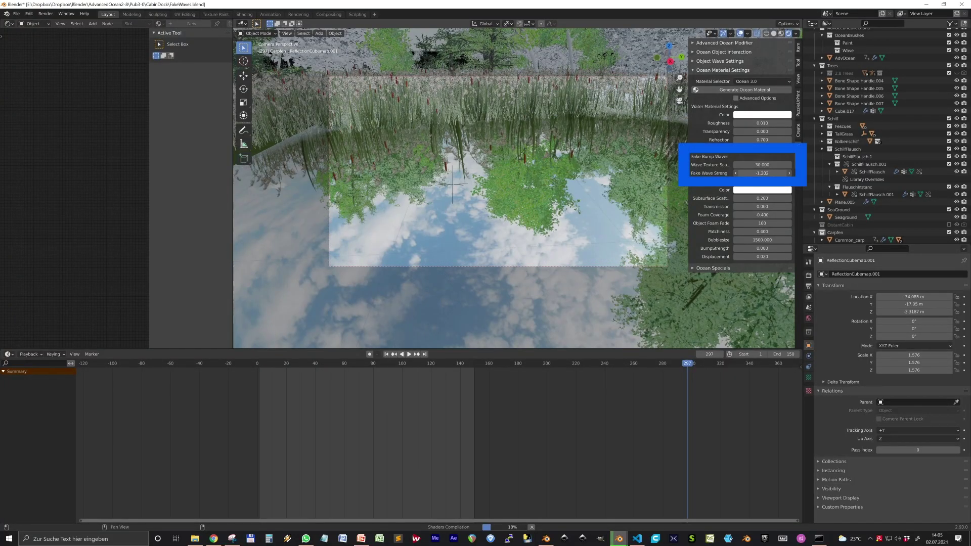
# Step: Set the ocean material's Fake Wave Strength to -1.282 in the reed lake scene
pyautogui.press('Return')
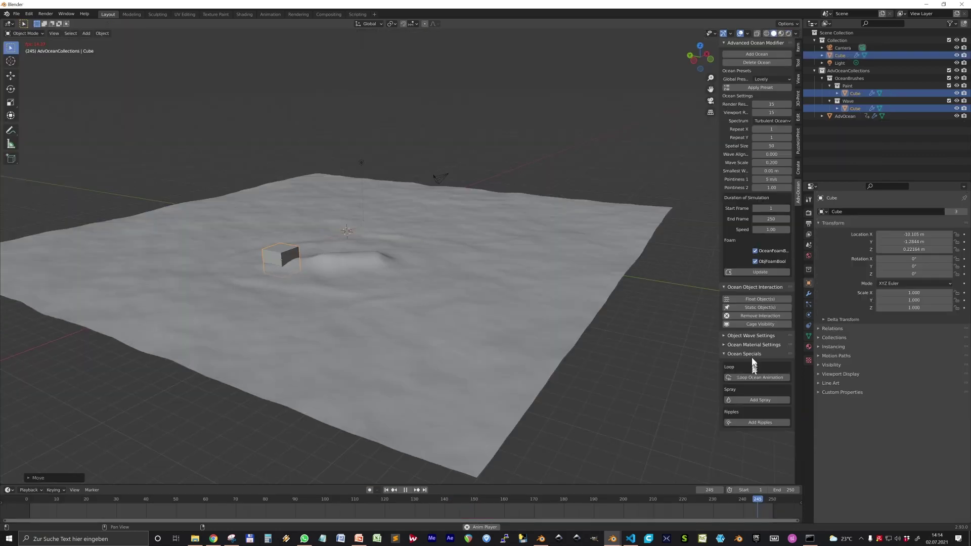
# Step: Show the object wave settings and move the floating cube across the ocean during playback
pyautogui.click(765, 335)
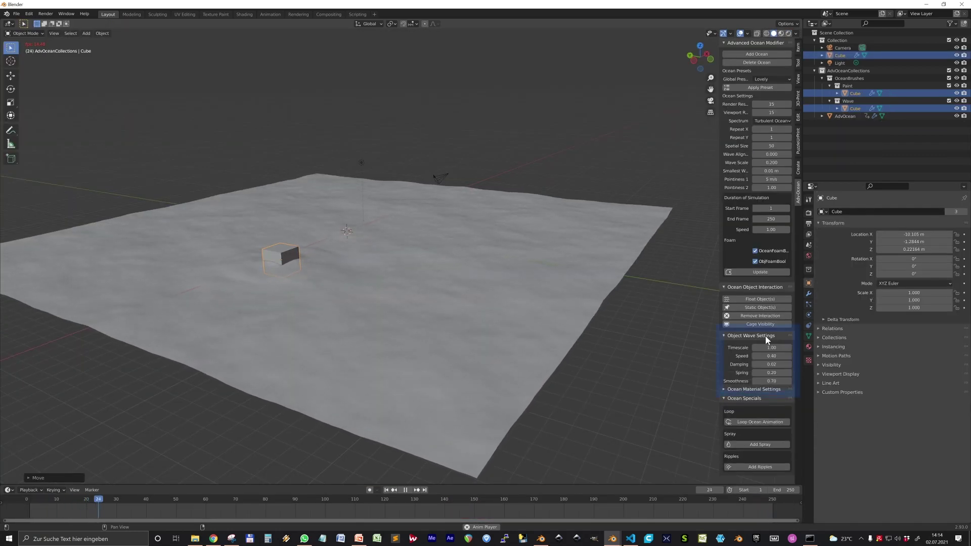
pyautogui.moveTo(502, 299); pyautogui.dragTo(443, 286, button='middle')
pyautogui.press('g')
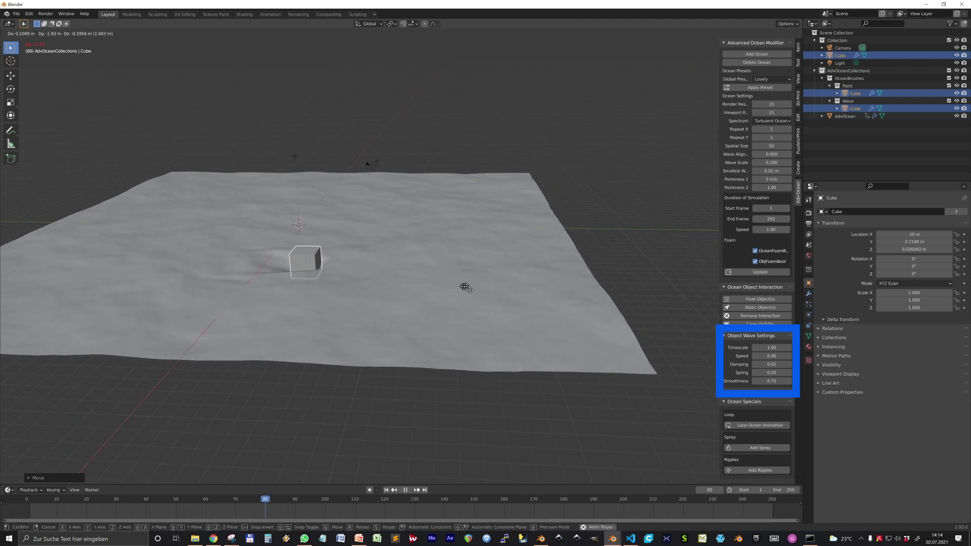
pyautogui.click(465, 287)
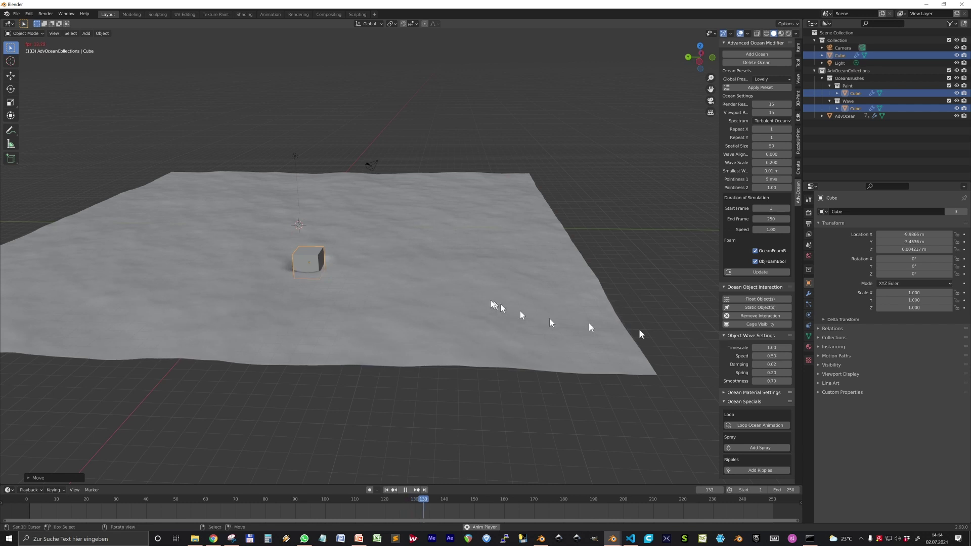
# Step: With the object wave Speed set to 0.50, sweep the cube back and forth through the water and view its wake
pyautogui.press('g')
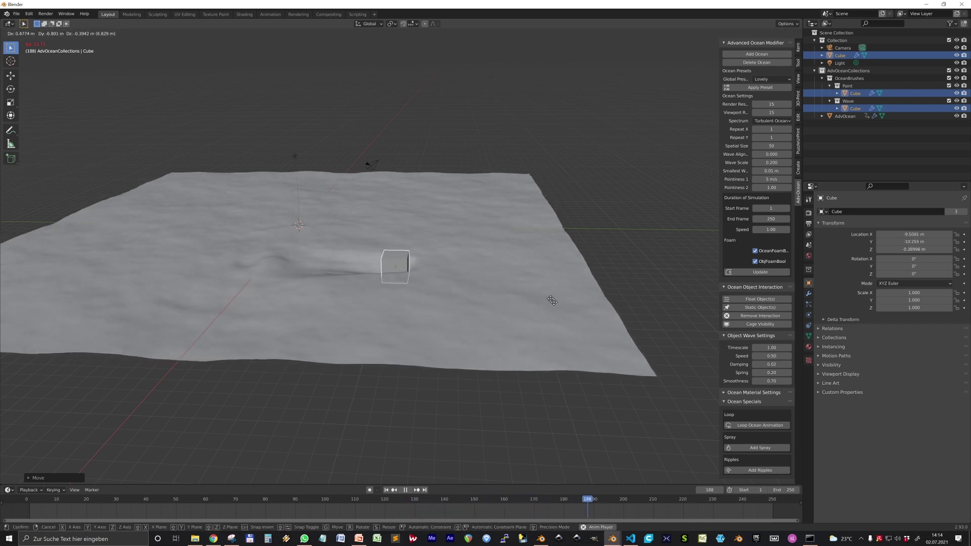
pyautogui.click(356, 298)
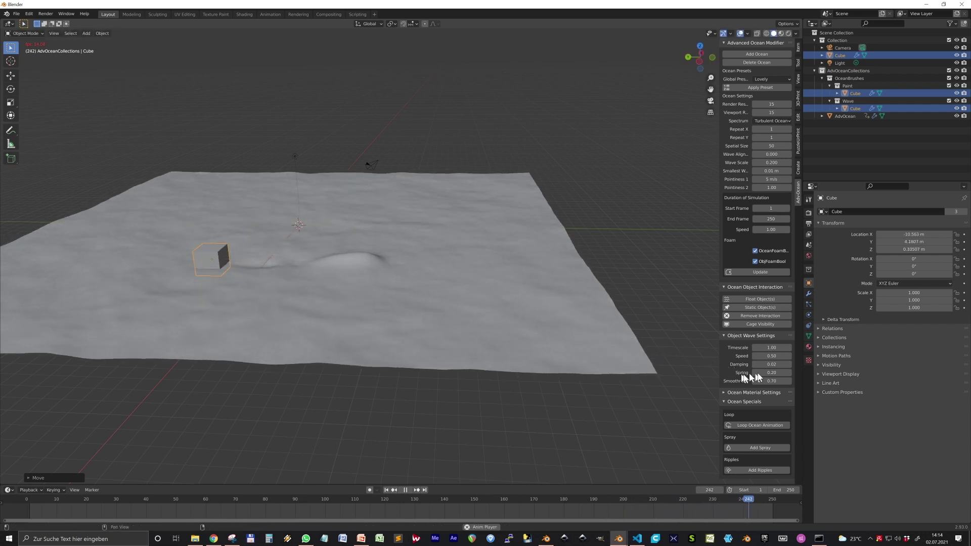
pyautogui.moveTo(409, 265); pyautogui.dragTo(494, 278, button='middle')
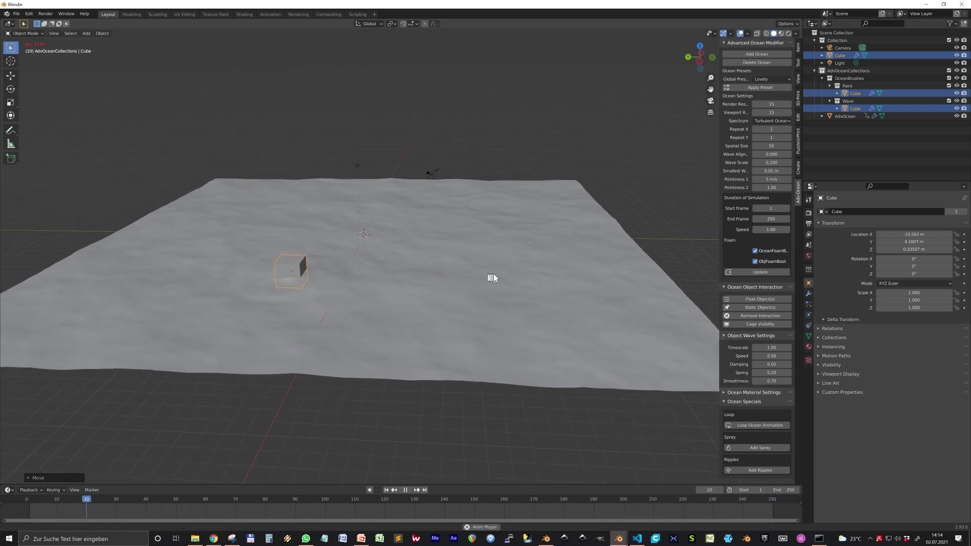
pyautogui.scroll(2, 439, 324)
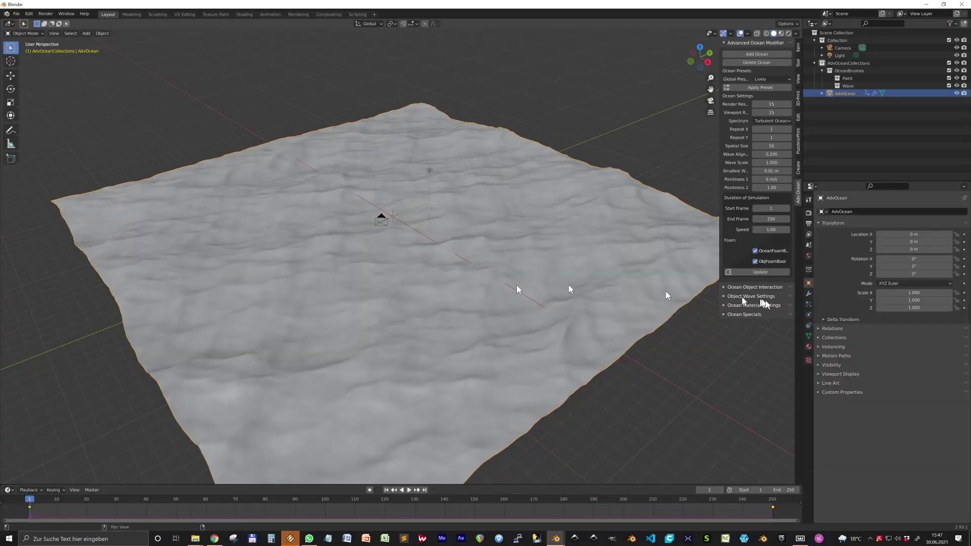
# Step: Update the ocean simulation with end frame 150, loop the ocean animation and go to the last frame
pyautogui.click(741, 314)
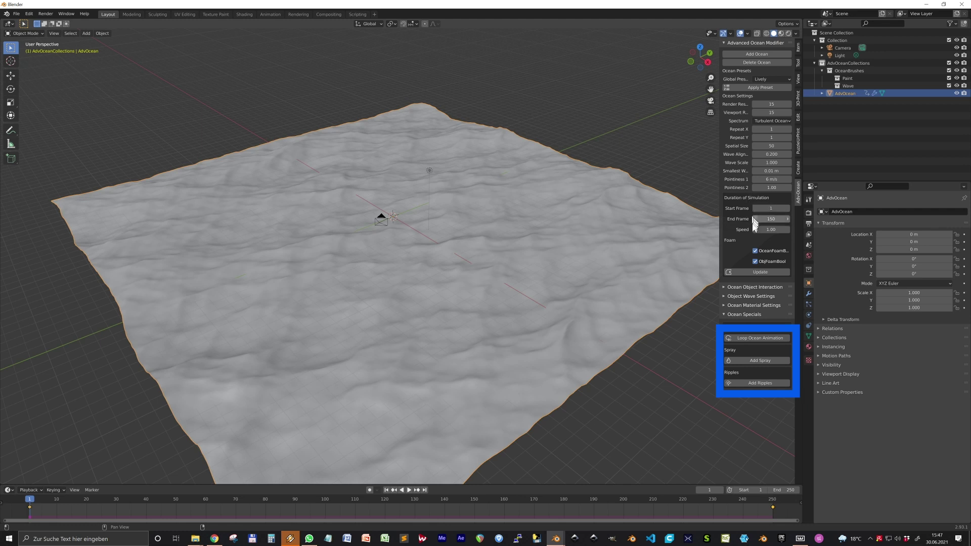
pyautogui.click(757, 273)
pyautogui.click(744, 339)
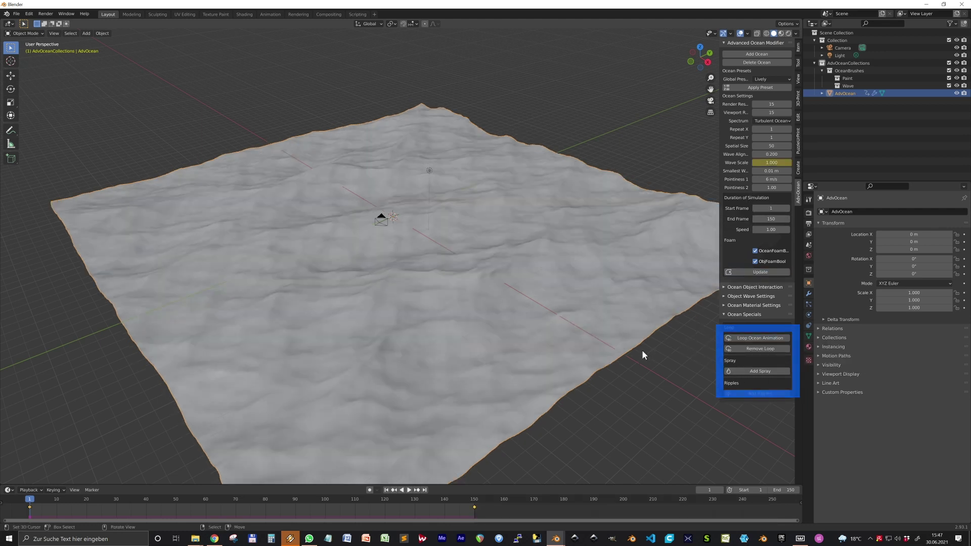
pyautogui.click(424, 490)
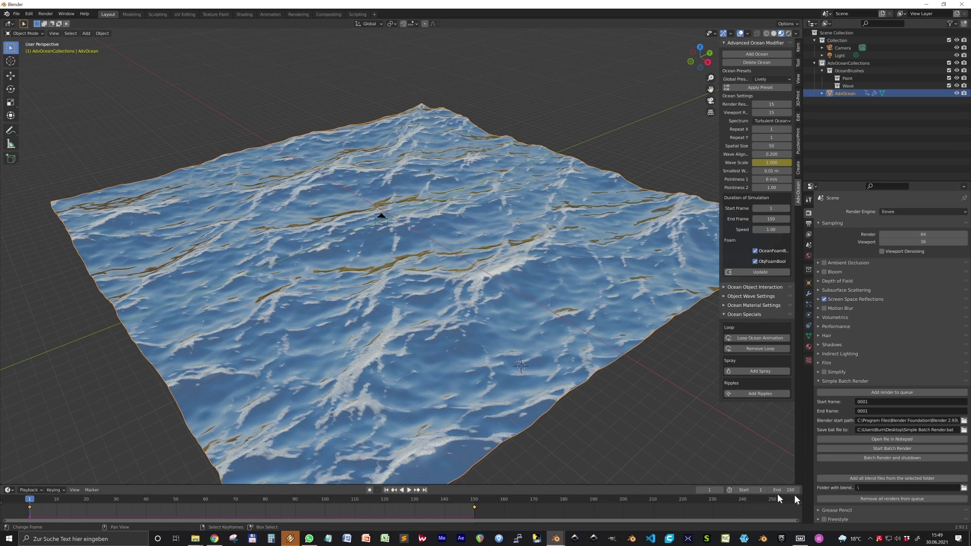
# Step: Show the ocean's modifiers, set Wave Alignment to 0 and remove the animation loop
pyautogui.click(809, 295)
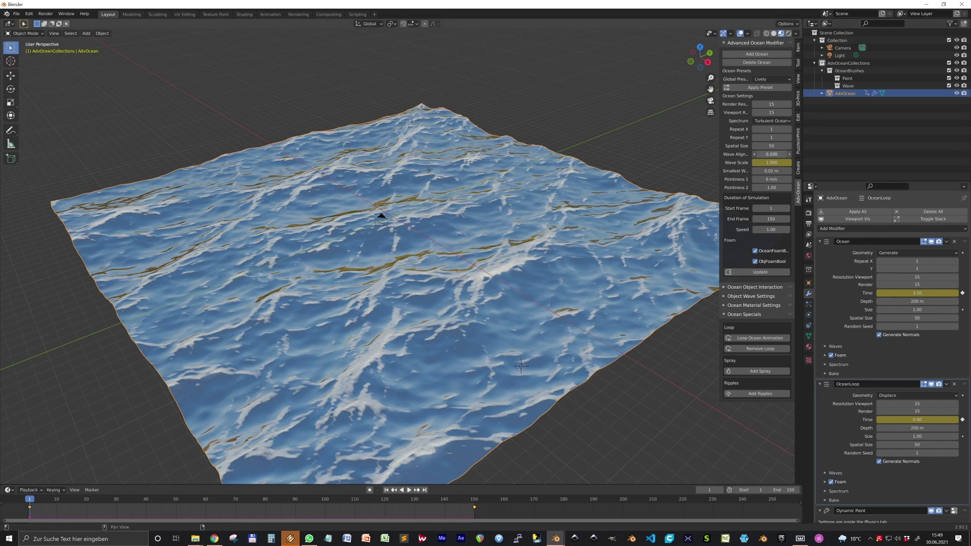
pyautogui.moveTo(771, 154)
pyautogui.mouseDown()
pyautogui.moveTo(804, 155)
pyautogui.moveTo(759, 154)
pyautogui.mouseUp()
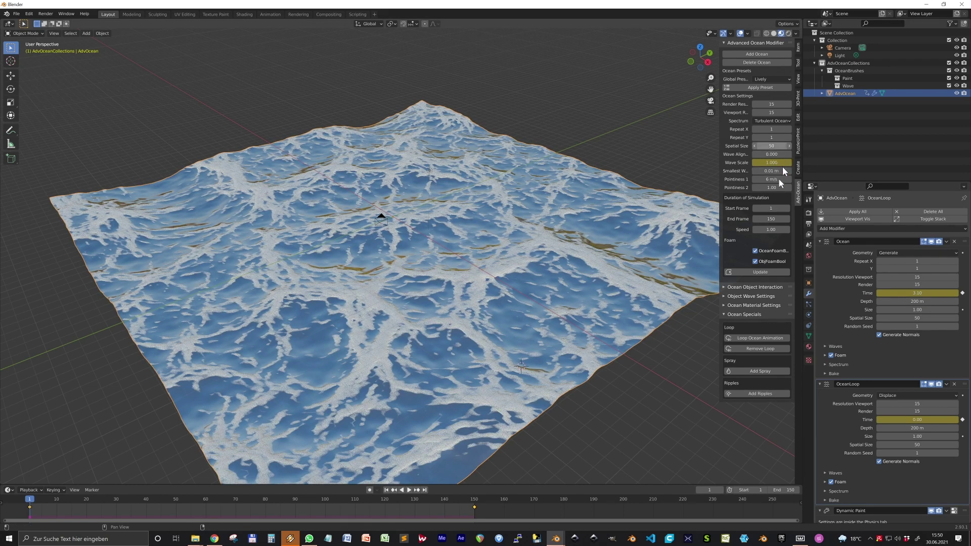
pyautogui.click(760, 349)
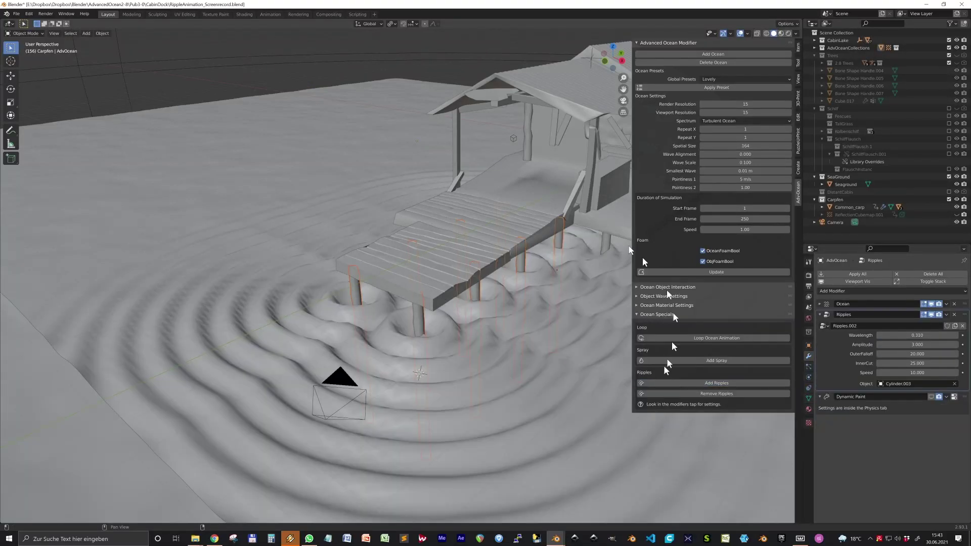
# Step: Set the dock ripples' Wavelength to 0.21 and Amplitude to 0.27 and preview the ripple animation
pyautogui.moveTo(922, 345)
pyautogui.mouseDown()
pyautogui.moveTo(821, 345)
pyautogui.moveTo(917, 336)
pyautogui.mouseUp()
pyautogui.write('0.27')
pyautogui.press('Return')
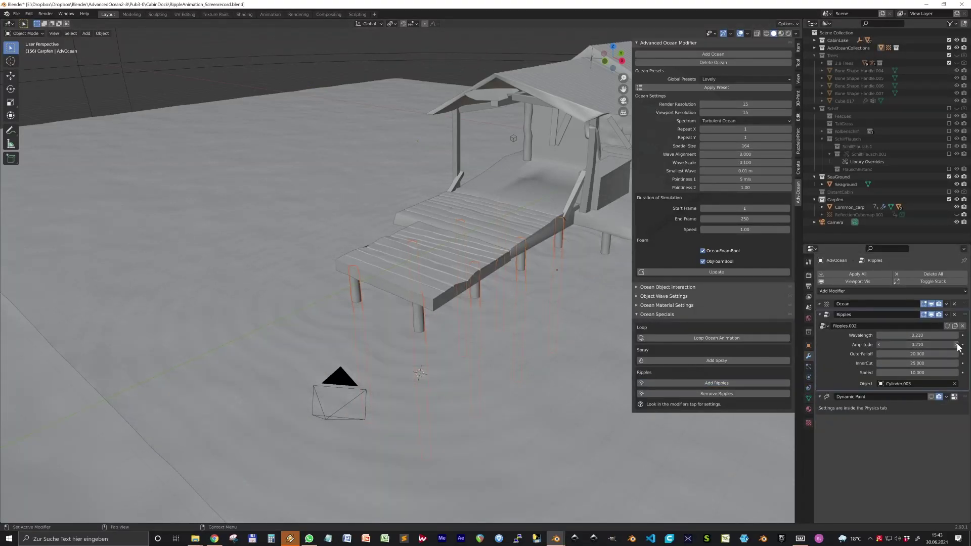
pyautogui.press('space')
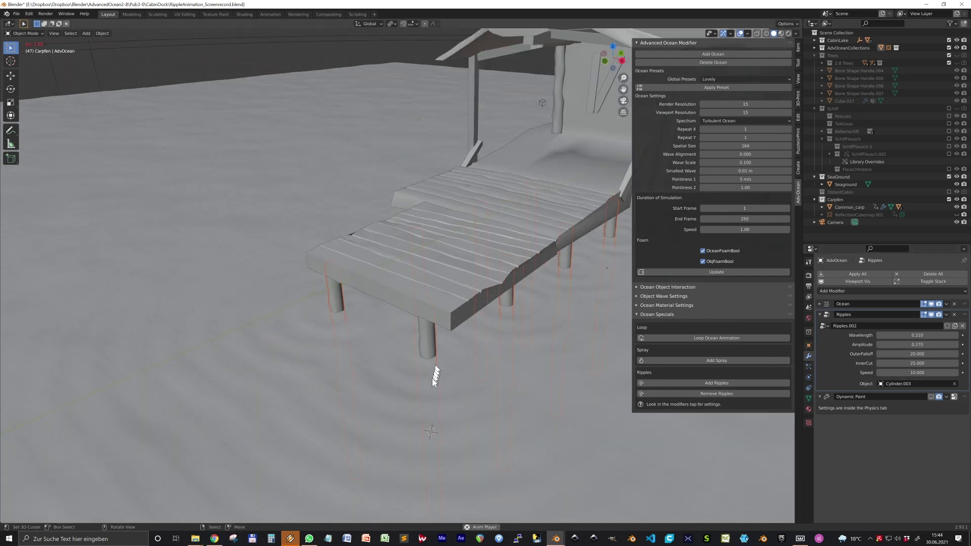
pyautogui.press('space')
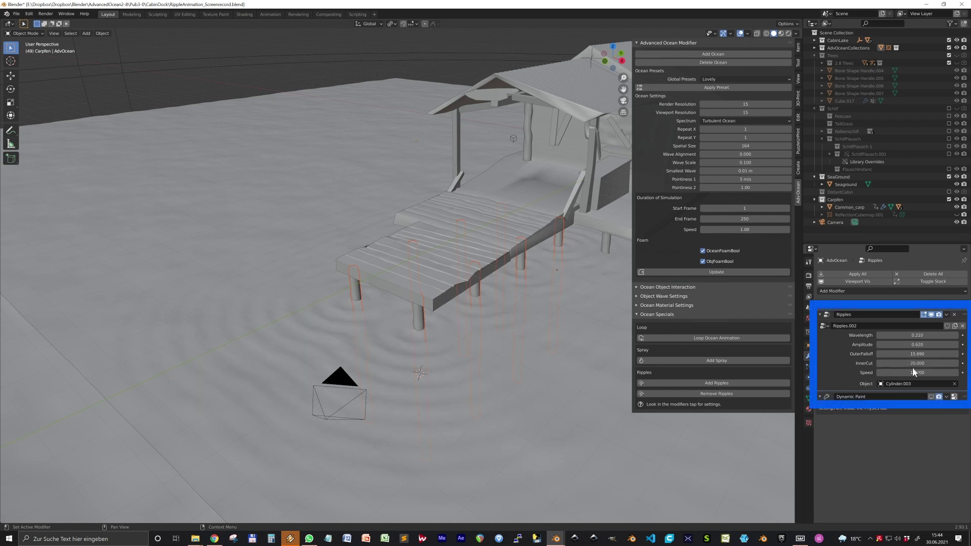
pyautogui.press('space')
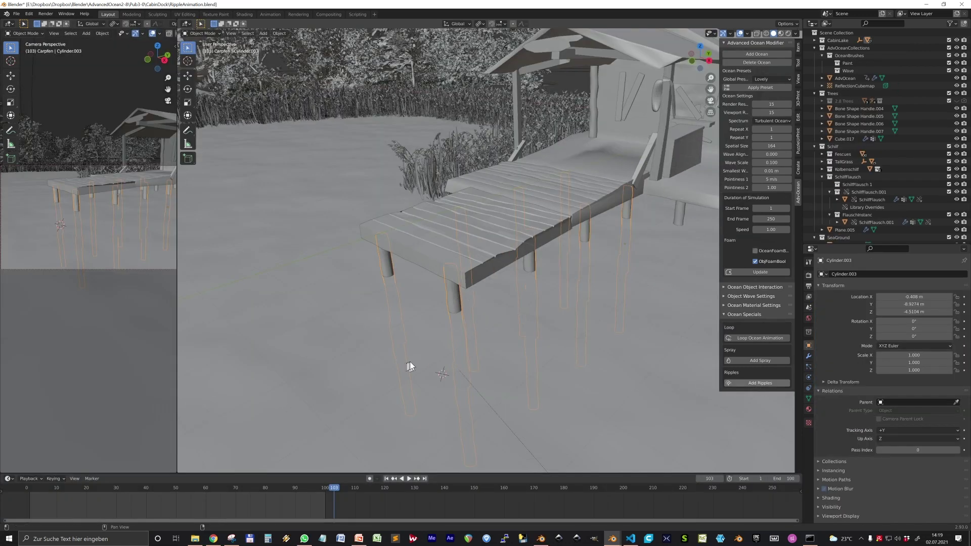
# Step: Add ripples to the lake's AdvOcean and assign the dock poles, Cylinder.003, as the Ripples modifier's object
pyautogui.click(757, 394)
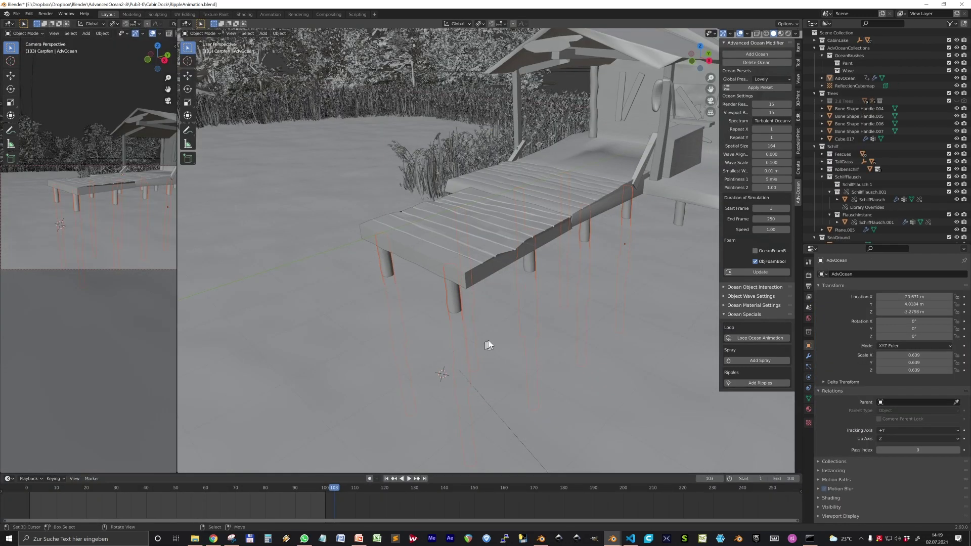
pyautogui.click(761, 384)
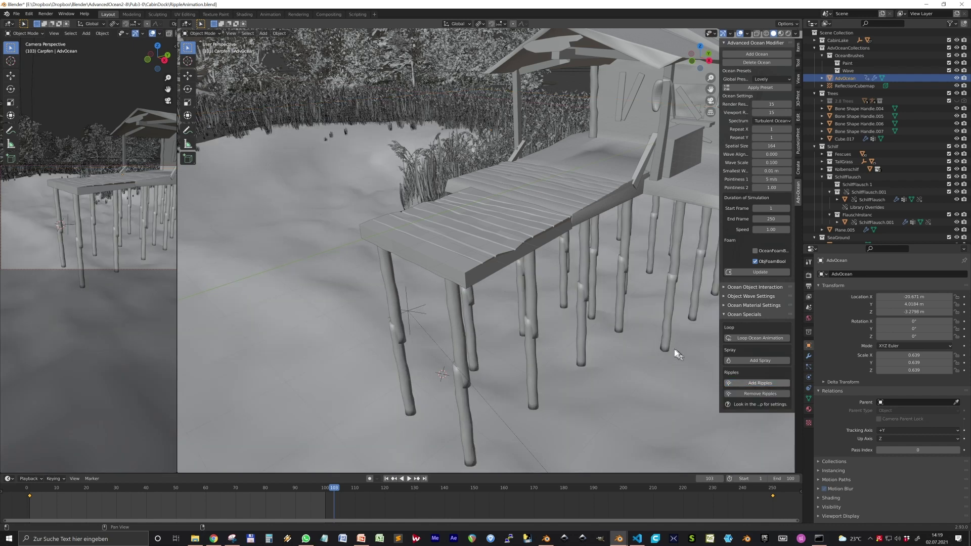
pyautogui.click(809, 357)
pyautogui.click(820, 304)
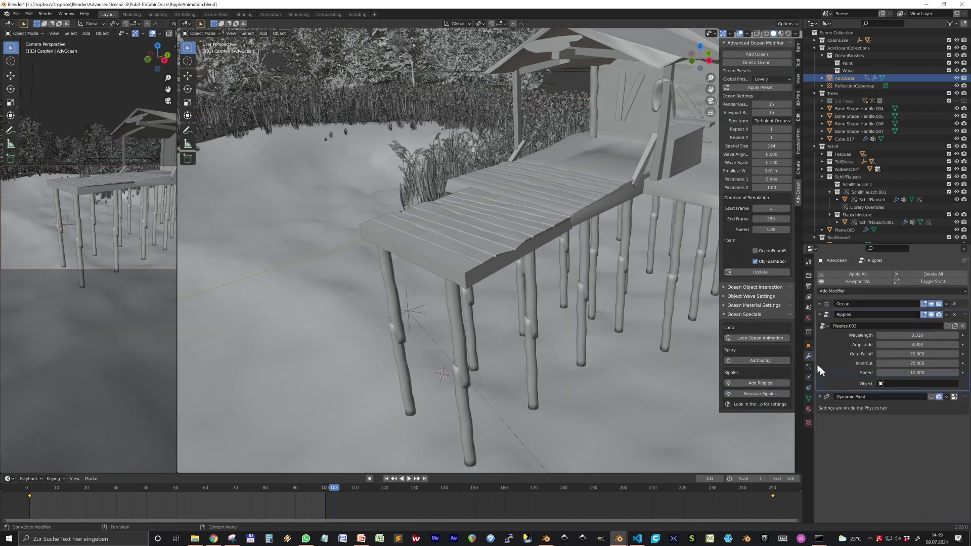
pyautogui.click(913, 384)
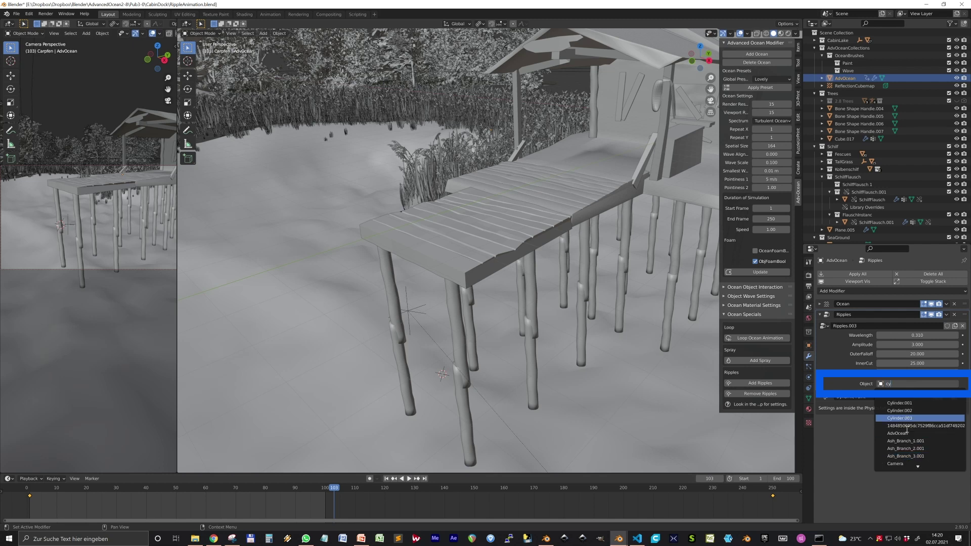
pyautogui.press('Return')
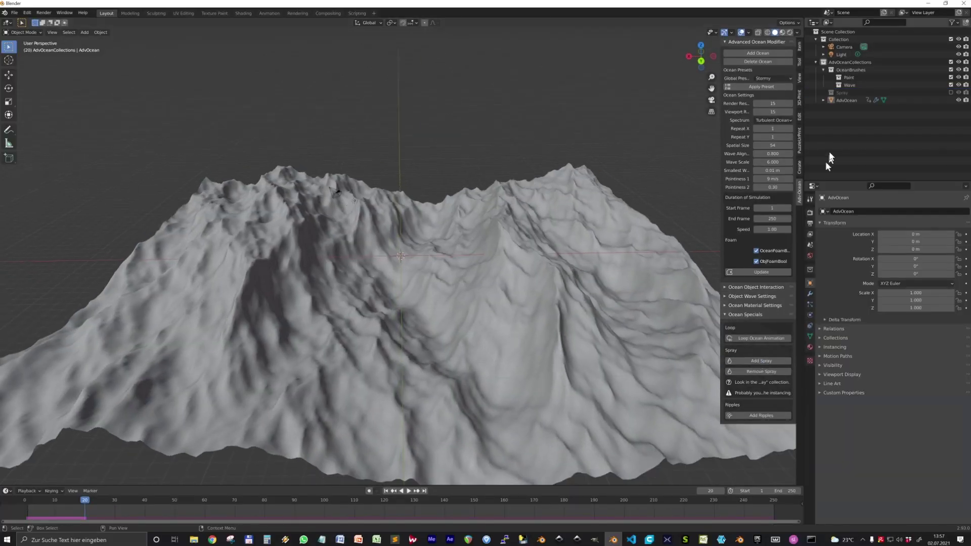
# Step: Show the Spray modifier of the stormy ocean and examine the spray particles around the wave crests during playback
pyautogui.click(881, 449)
pyautogui.scroll(3, 574, 283)
pyautogui.moveTo(572, 293); pyautogui.dragTo(575, 267, button='middle')
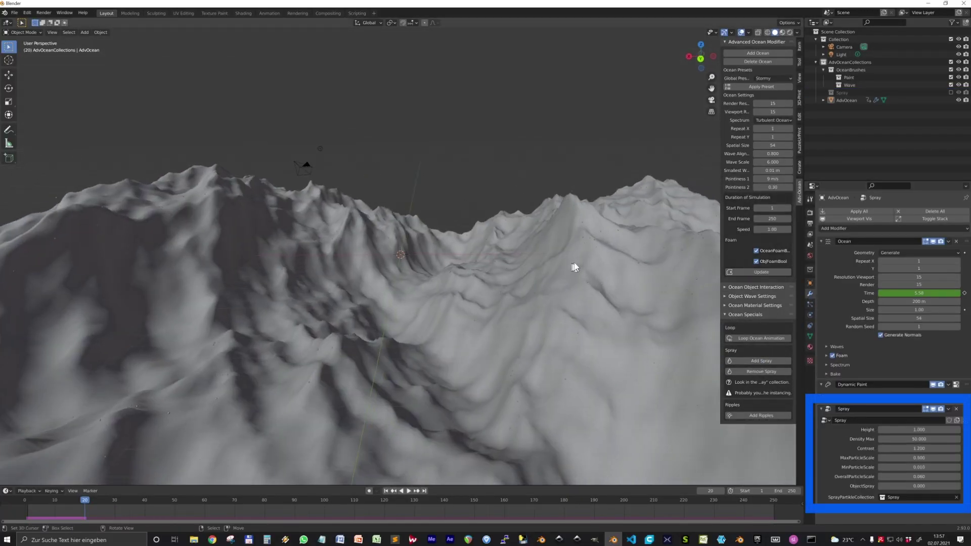
pyautogui.press('space')
pyautogui.press('space')
pyautogui.keyDown('shift'); pyautogui.moveTo(212, 232); pyautogui.dragTo(450, 294, button='middle'); pyautogui.keyUp('shift')
pyautogui.press('space')
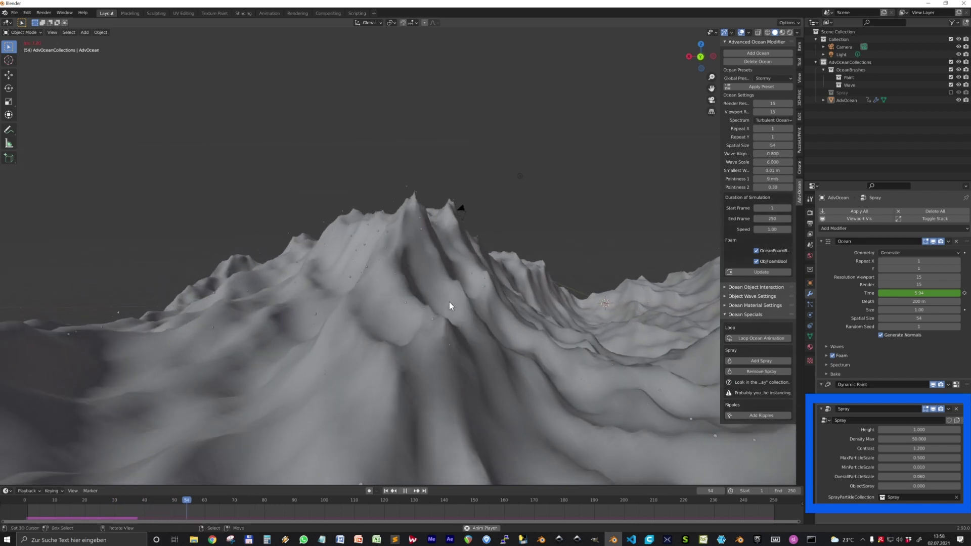
pyautogui.press('space')
# Step: Set the Spray modifier's Density Max to 3000
pyautogui.moveTo(553, 288); pyautogui.dragTo(557, 320, button='middle')
pyautogui.moveTo(911, 439); pyautogui.dragTo(919, 439)
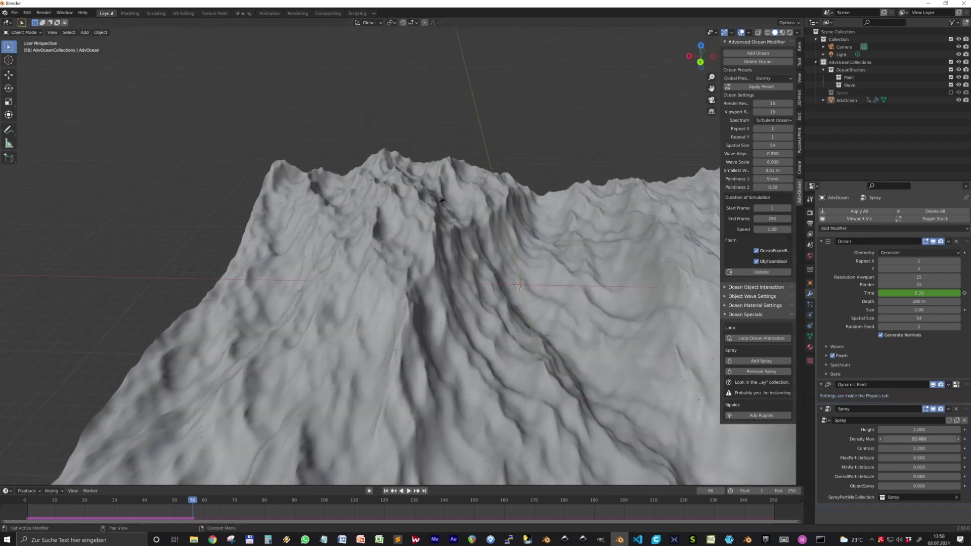
pyautogui.press('Return')
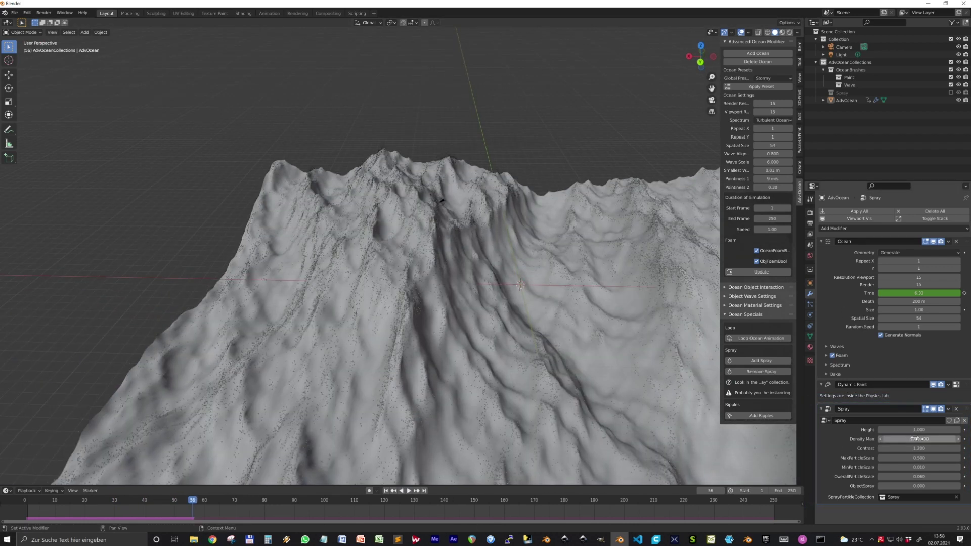
# Step: Try a spray Contrast of 1.42, settle on 1, and increase MaxParticleScale to about 1.4
pyautogui.moveTo(919, 448); pyautogui.dragTo(909, 448)
pyautogui.click(939, 448)
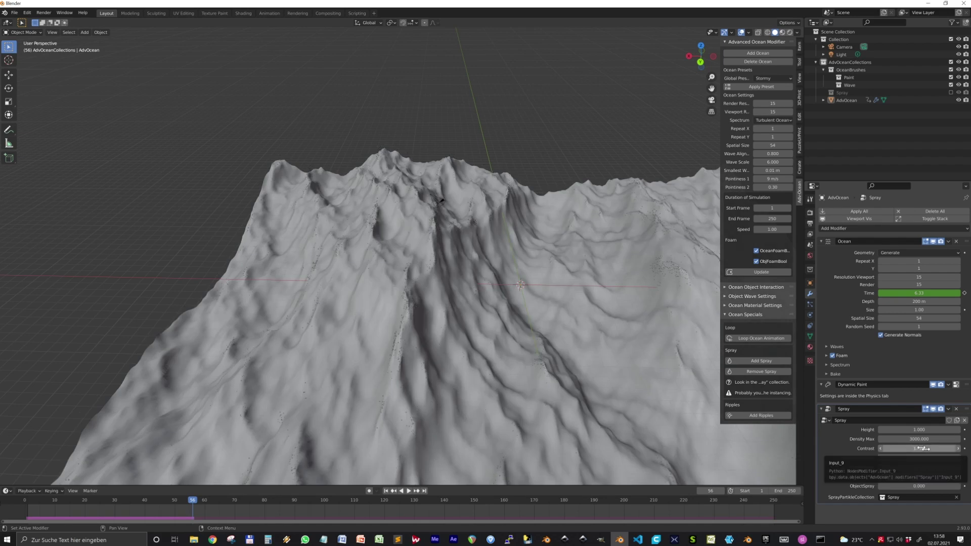
pyautogui.write('1.42')
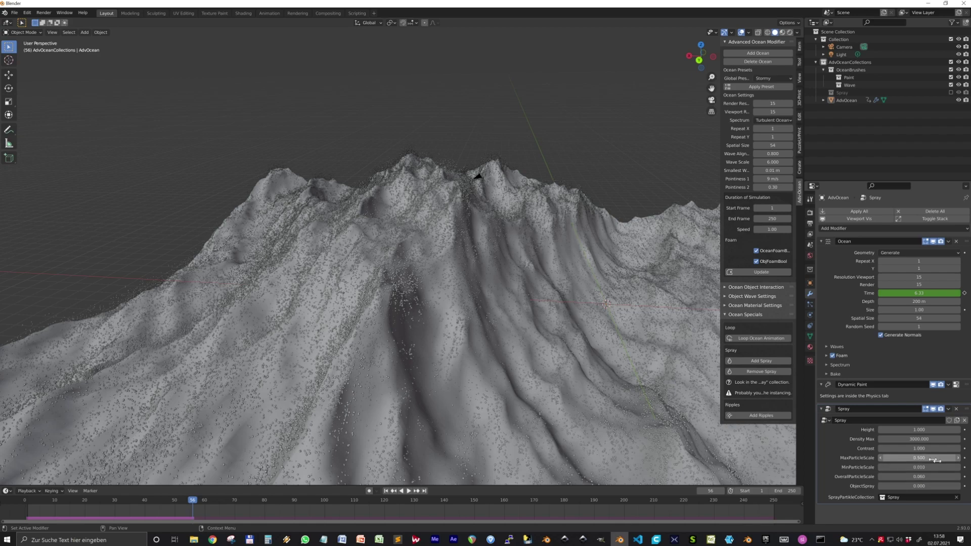
pyautogui.moveTo(920, 458)
pyautogui.mouseDown()
pyautogui.moveTo(953, 458)
pyautogui.moveTo(933, 457)
pyautogui.mouseUp()
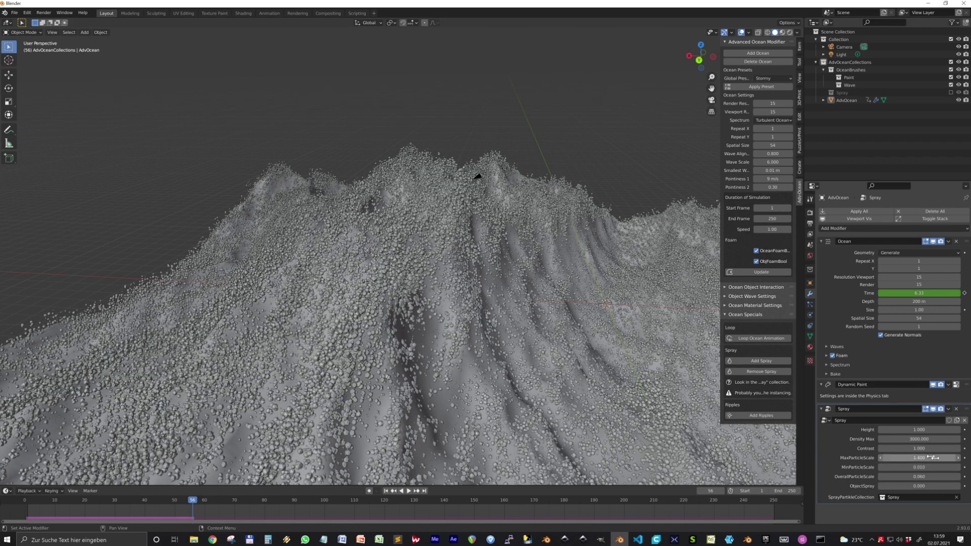
# Step: Set the Spray modifier's MaxParticleScale to 0.5 and try adjusting its OverallParticleScale
pyautogui.press('Return')
pyautogui.press('Return')
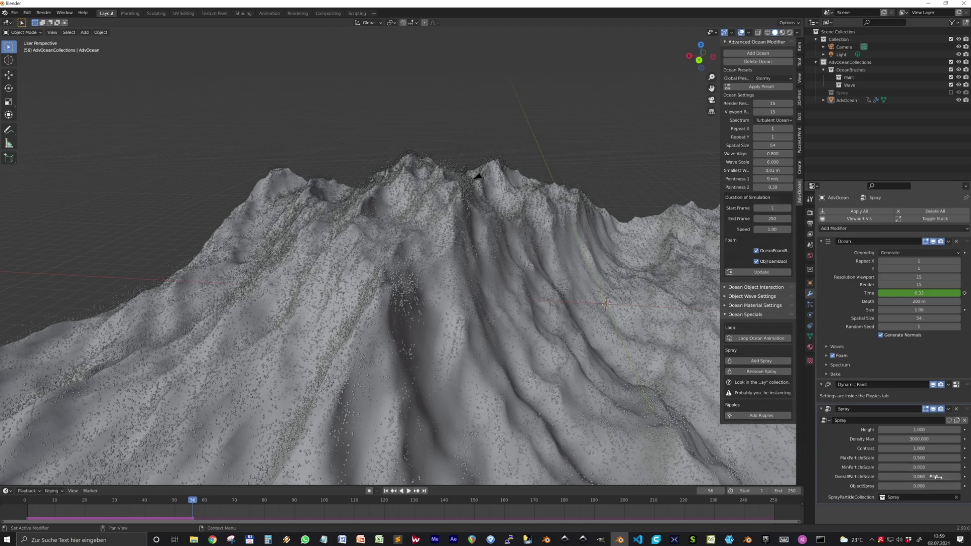
pyautogui.moveTo(938, 477)
pyautogui.mouseDown()
pyautogui.moveTo(951, 477)
pyautogui.moveTo(937, 477)
pyautogui.mouseUp()
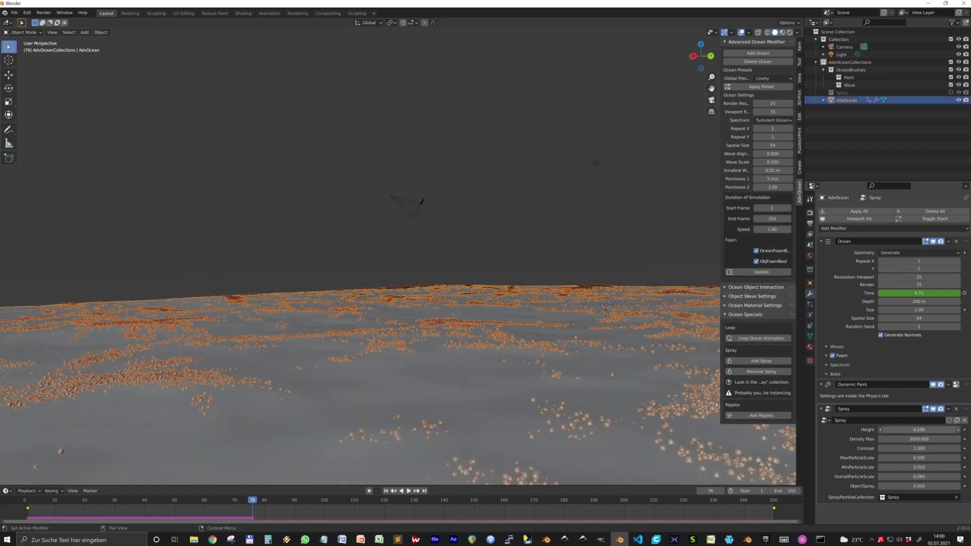
# Step: Play the calm Lovely ocean's animation briefly to examine how the spray particles sit above the surface
pyautogui.press('space')
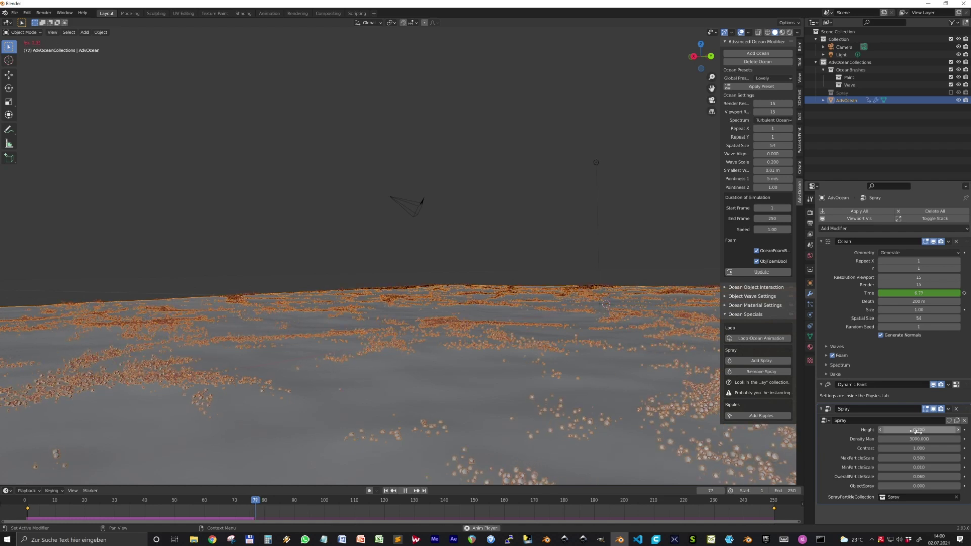
pyautogui.press('space')
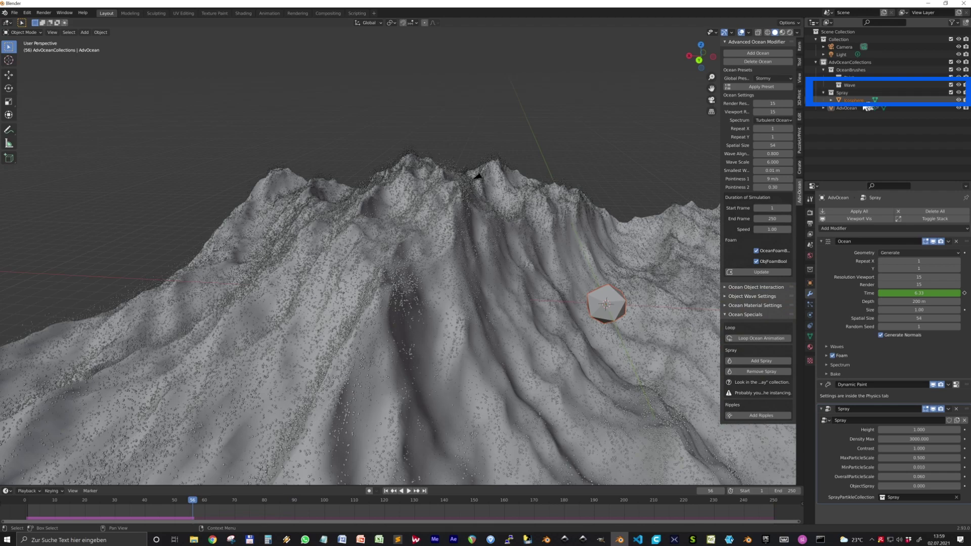
# Step: Select the Icosphere used as the spray particle and exclude the Spray collection from the view layer
pyautogui.click(612, 309)
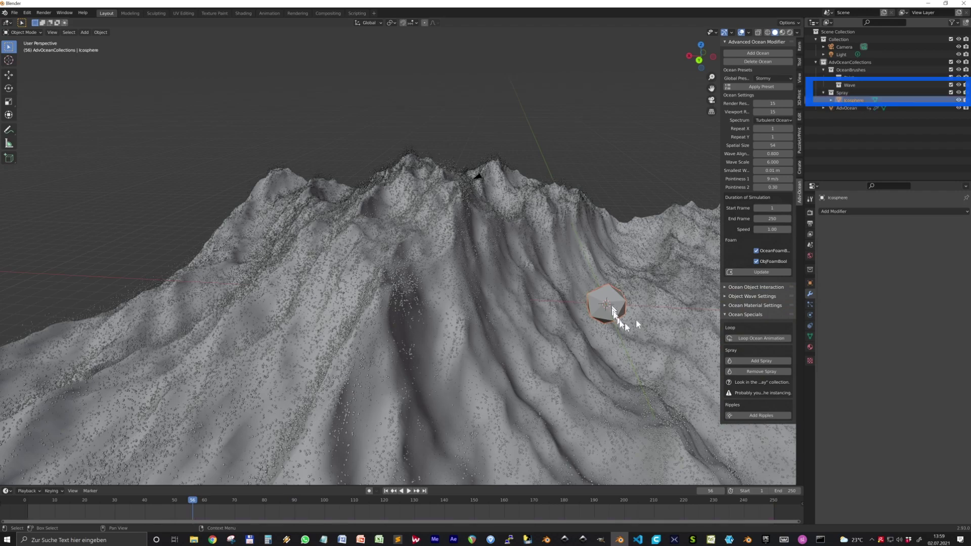
pyautogui.click(951, 95)
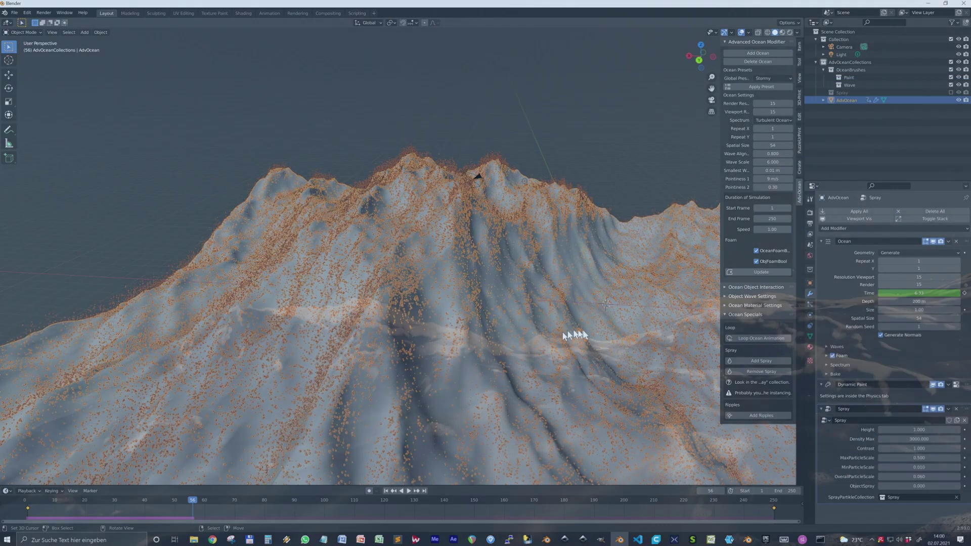